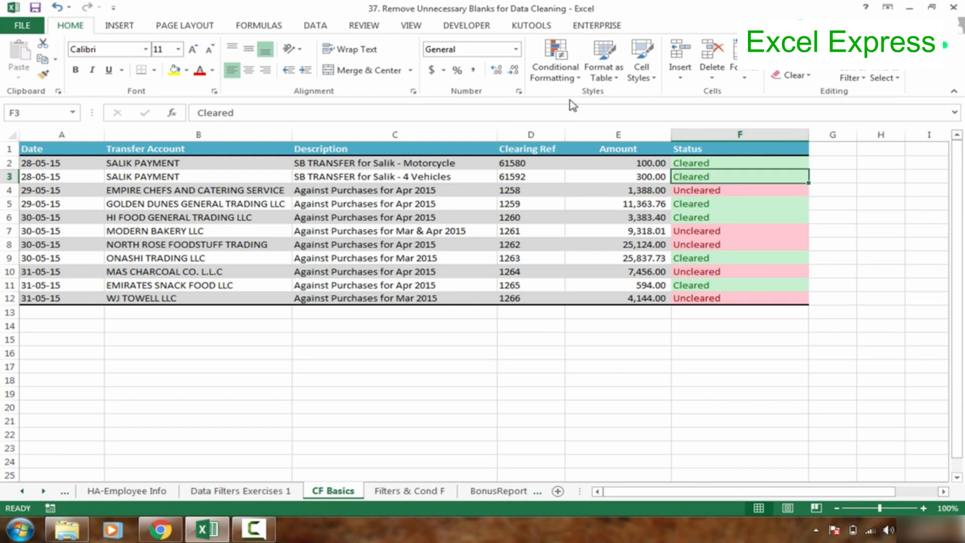
pyautogui.click(555, 70)
pyautogui.click(712, 211)
pyautogui.click(721, 163)
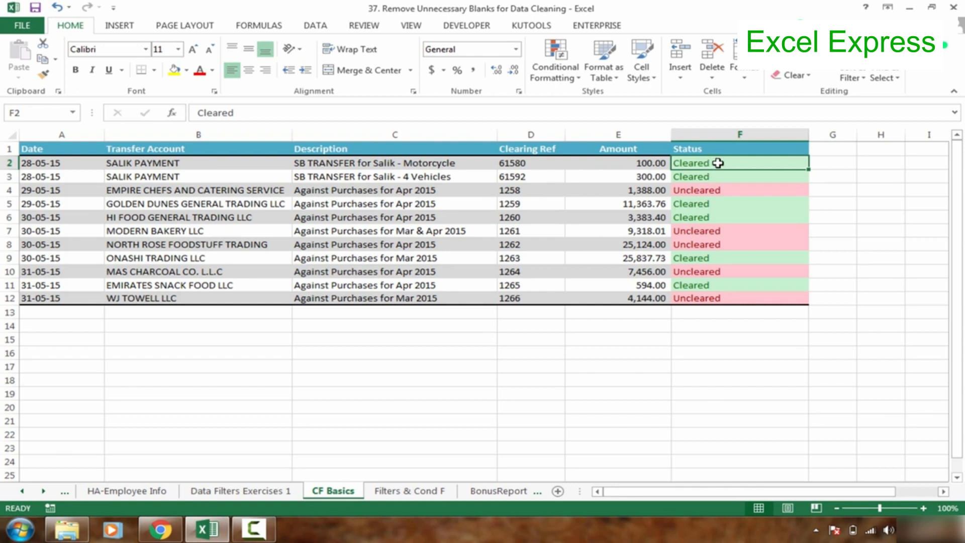
pyautogui.moveTo(720, 164); pyautogui.dragTo(49, 165)
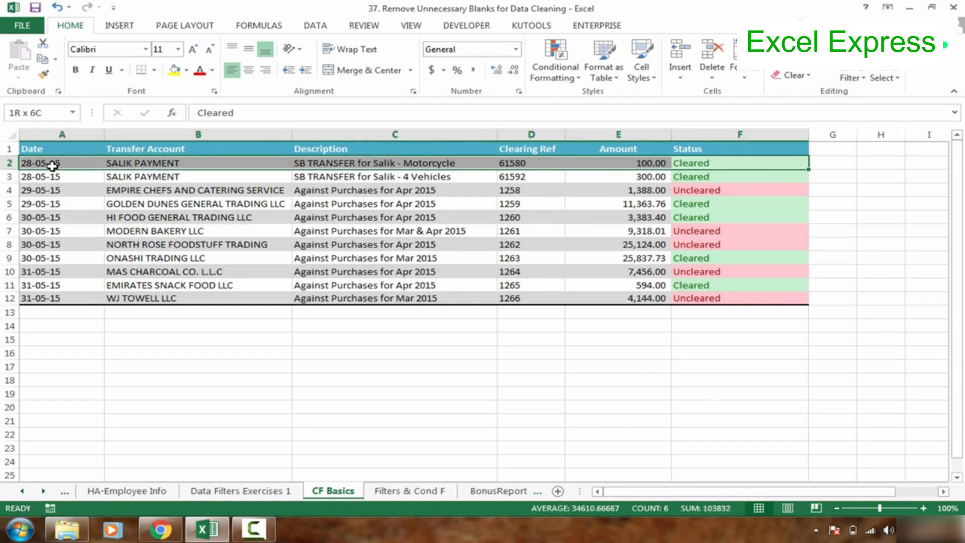
pyautogui.click(563, 238)
pyautogui.click(722, 164)
pyautogui.moveTo(452, 165); pyautogui.dragTo(10, 151)
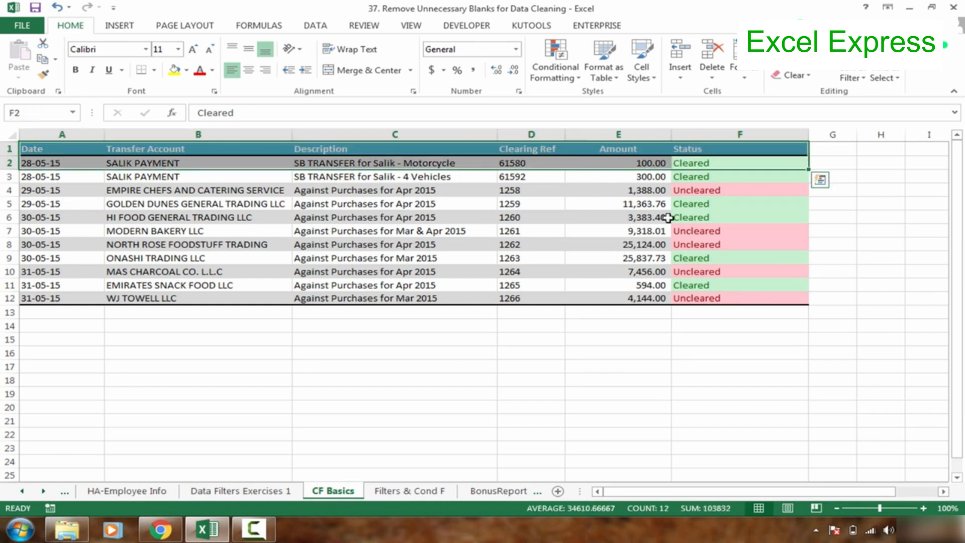
pyautogui.click(748, 231)
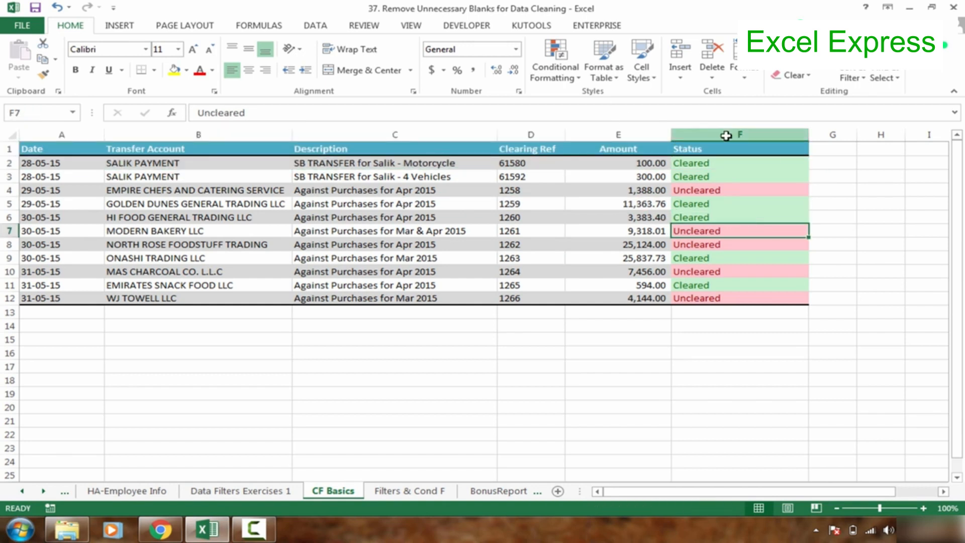
# Step: Clear the conditional formatting rules from the whole Status column (column F)
pyautogui.click(726, 132)
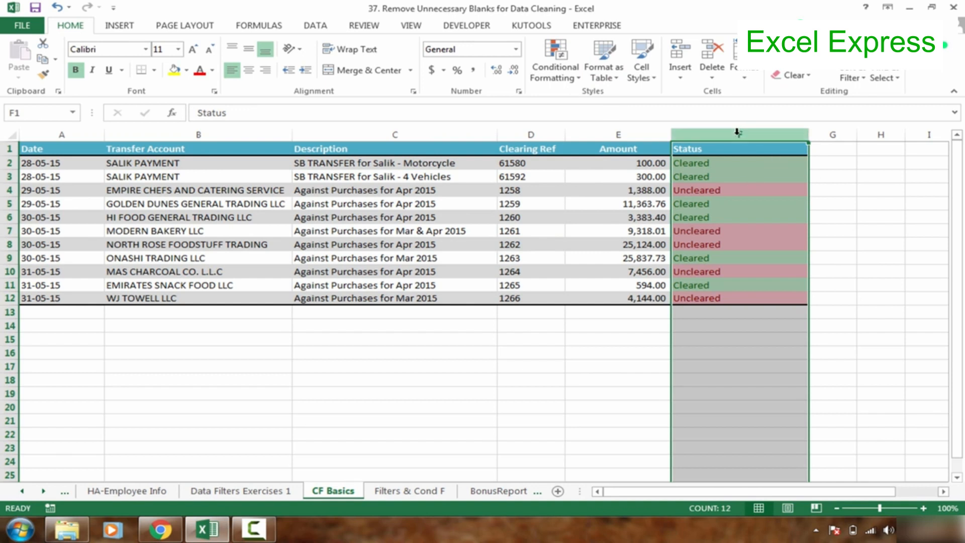
pyautogui.click(555, 65)
pyautogui.moveTo(646, 265)
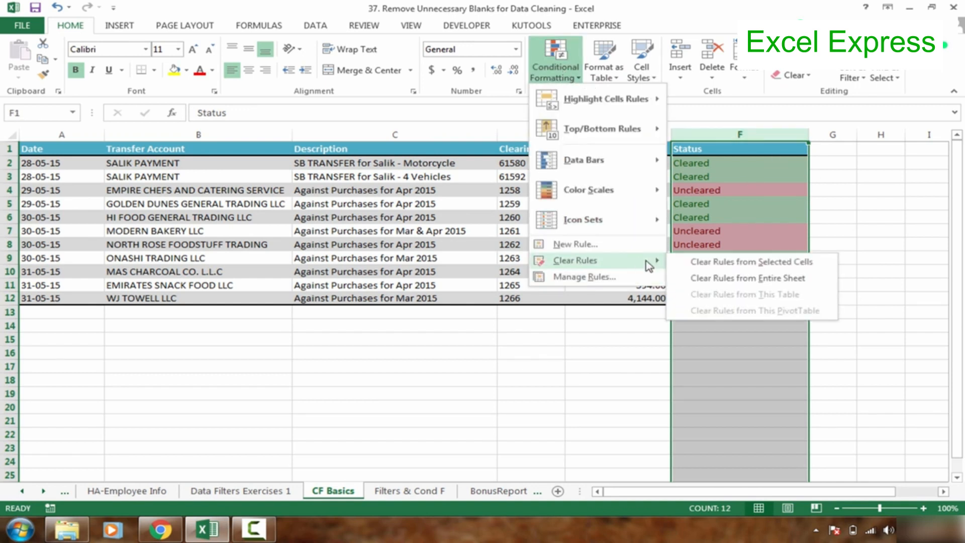
pyautogui.click(702, 262)
pyautogui.click(698, 219)
pyautogui.click(545, 177)
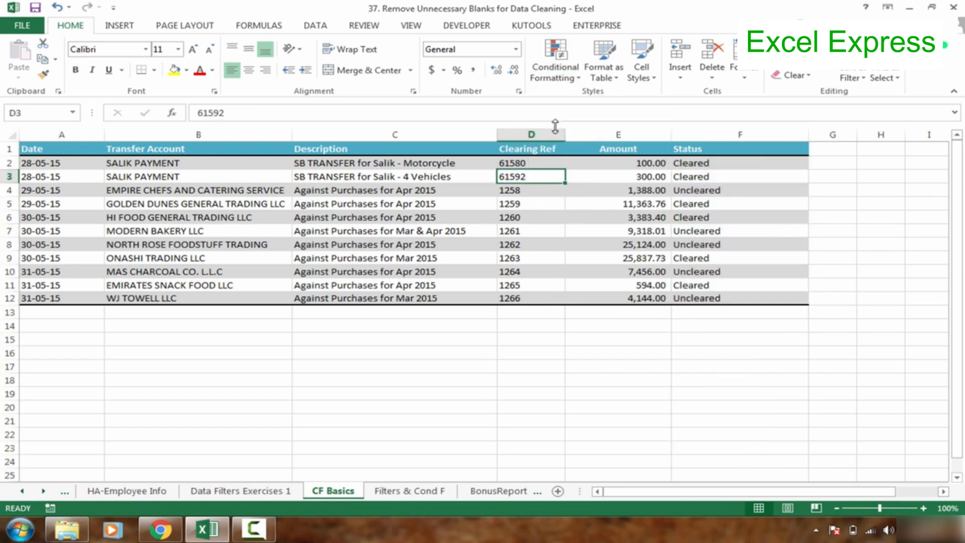
pyautogui.click(558, 76)
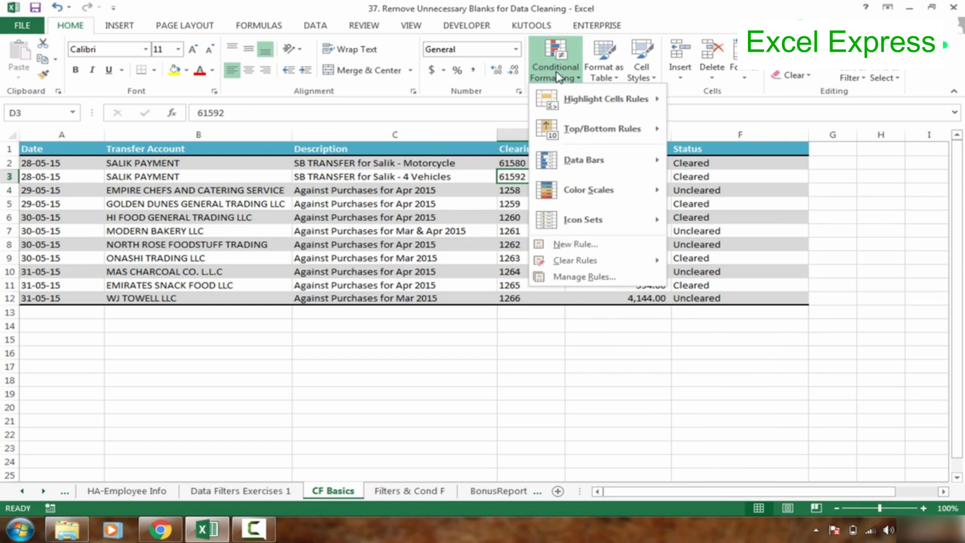
pyautogui.moveTo(588, 103)
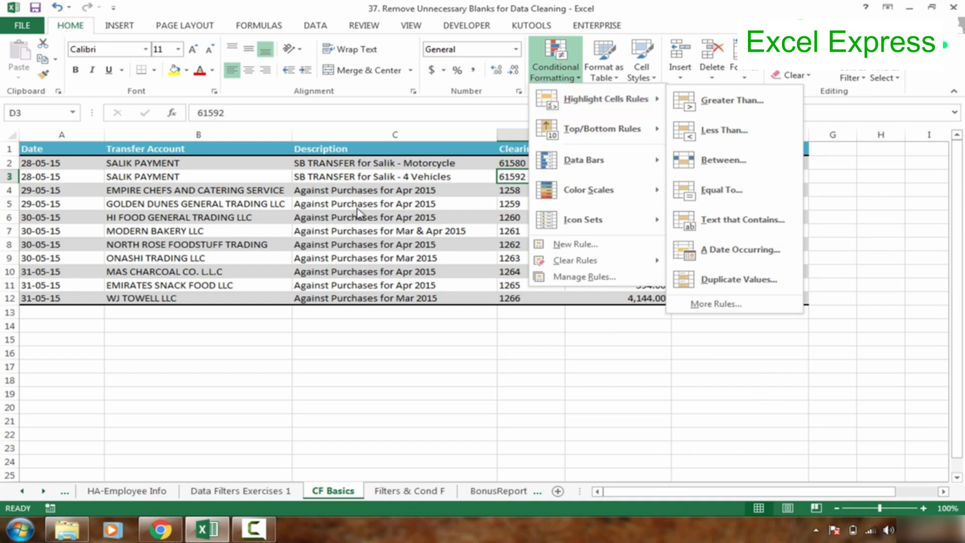
pyautogui.click(322, 206)
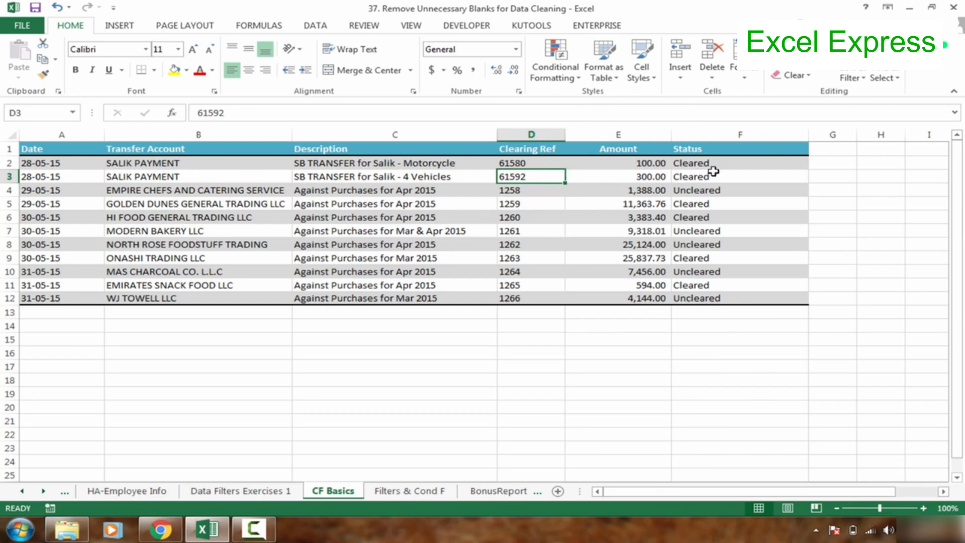
# Step: Select the whole table A1:F12 and start a new conditional formatting rule that uses a formula to determine which cells to format
pyautogui.click(34, 148)
pyautogui.hotkey('ctrl', 'shift', 'Right')
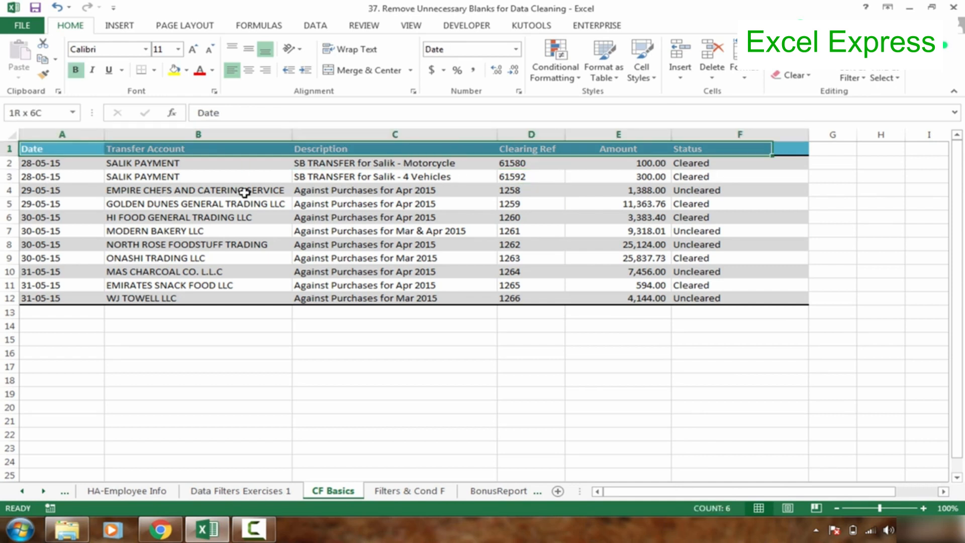
pyautogui.hotkey('ctrl', 'shift', 'Down')
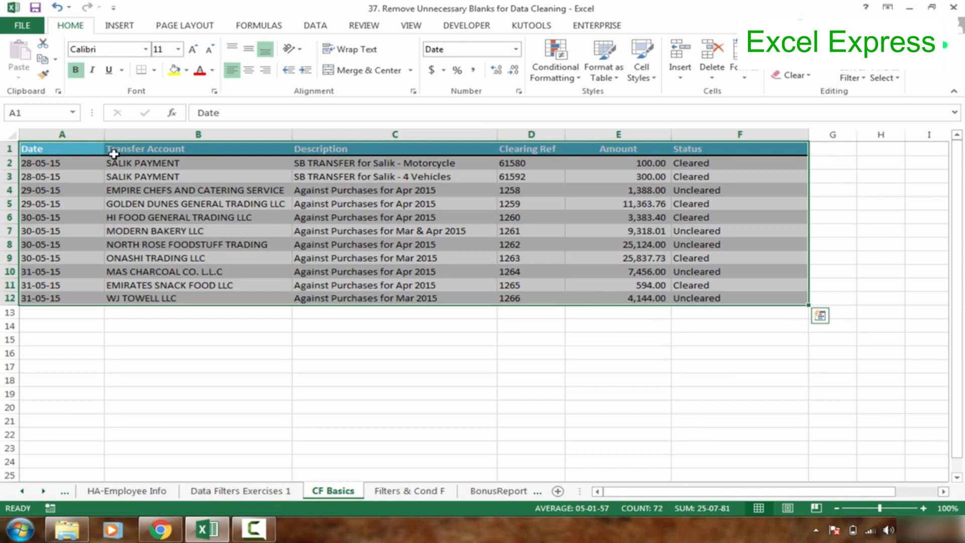
pyautogui.click(75, 154)
pyautogui.hotkey('ctrl', 'shift', 'Right')
pyautogui.hotkey('ctrl', 'shift', 'Down')
pyautogui.click(546, 70)
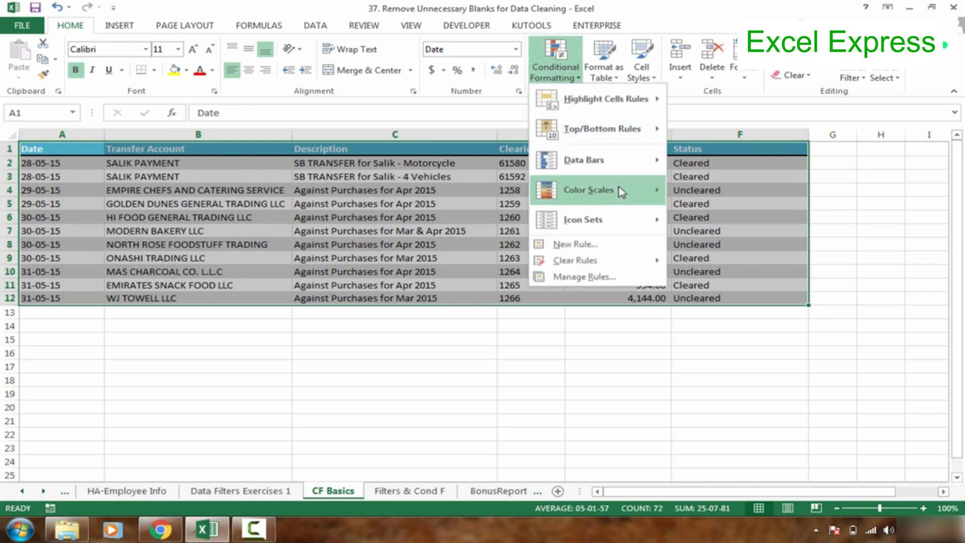
pyautogui.click(586, 247)
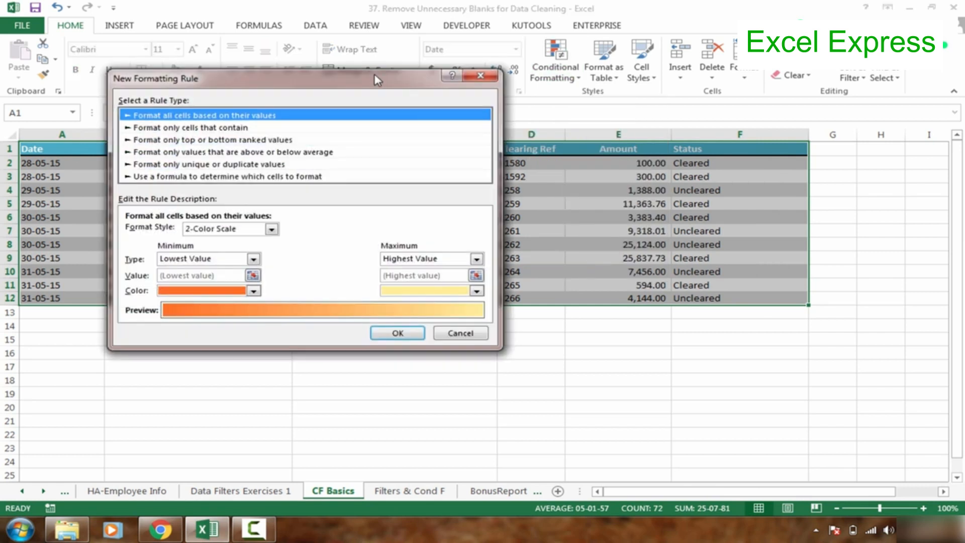
pyautogui.moveTo(378, 85); pyautogui.dragTo(443, 208)
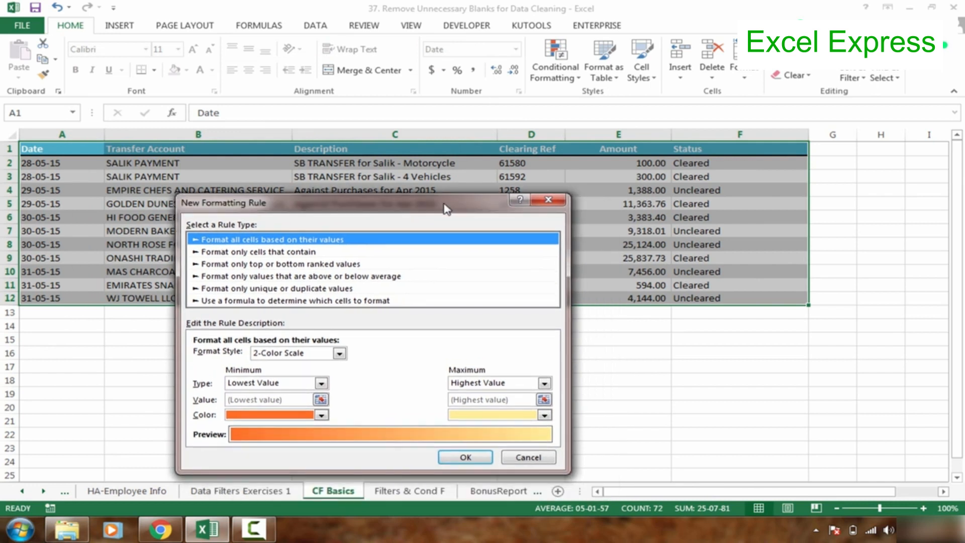
pyautogui.click(256, 300)
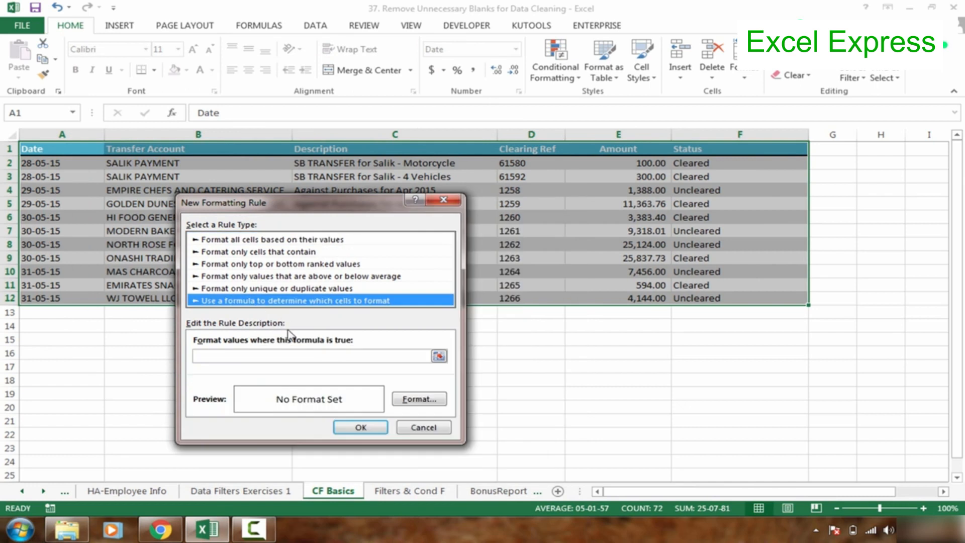
# Step: Enter =$F$2="Cleared" as the rule's formula, referencing the first Status cell
pyautogui.click(268, 355)
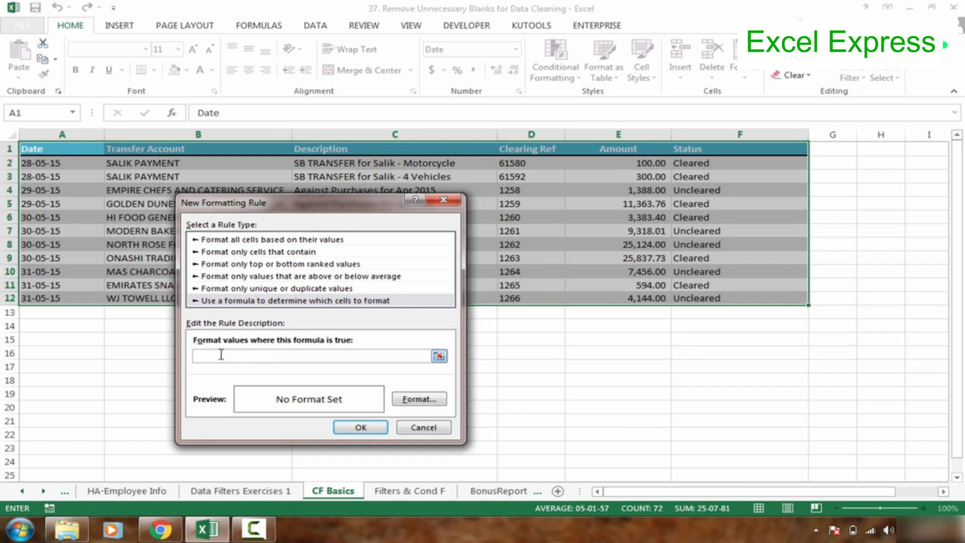
pyautogui.click(699, 165)
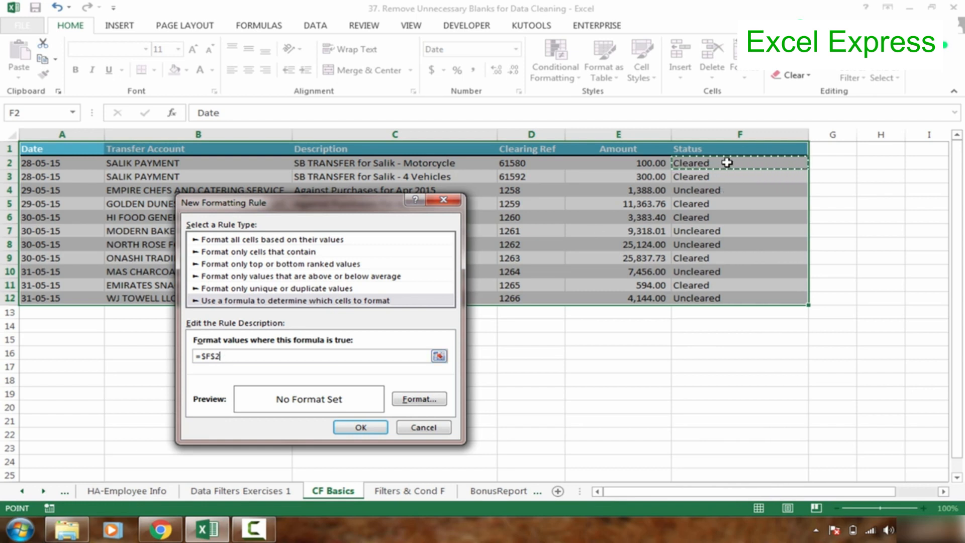
pyautogui.write('="Cleared')
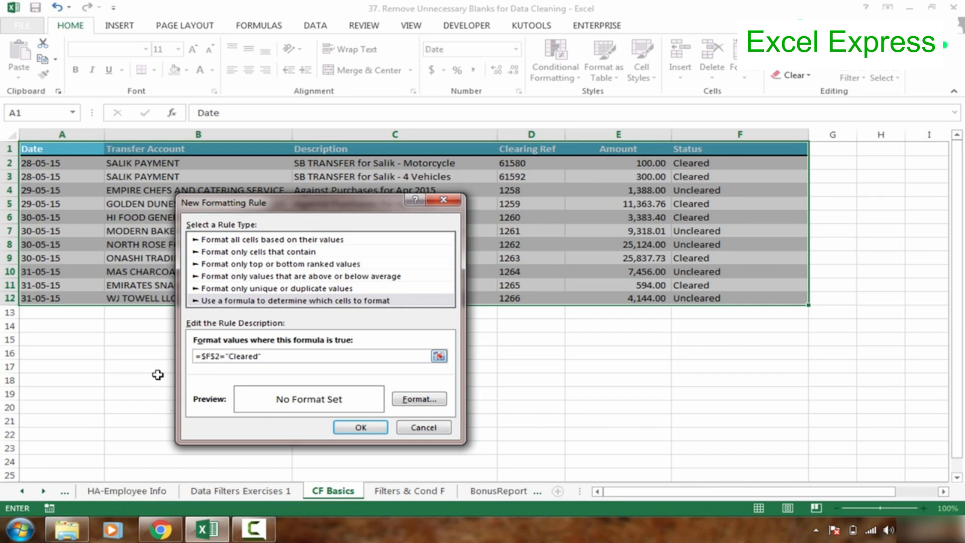
# Step: Search the installed programs for the Windows Magnifier and launch it
pyautogui.click(20, 530)
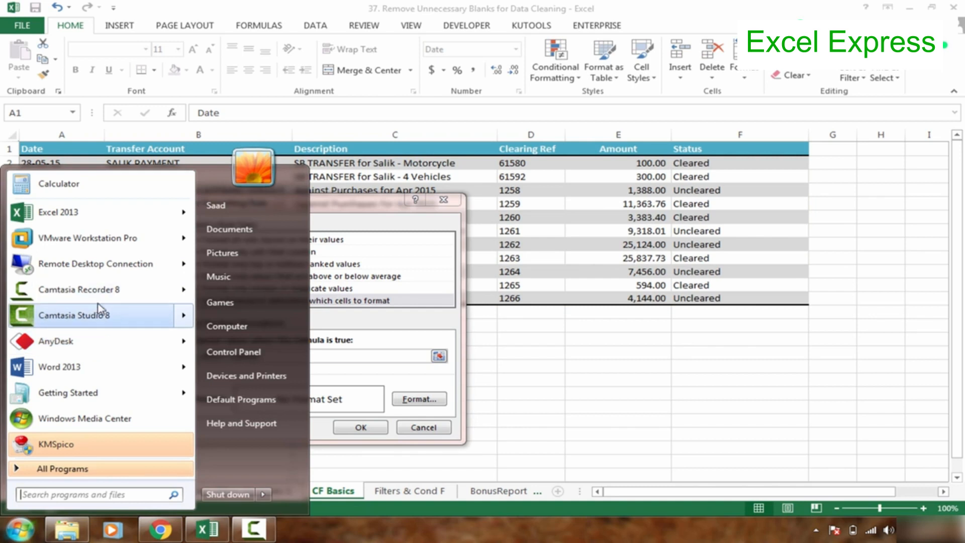
pyautogui.moveTo(95, 400)
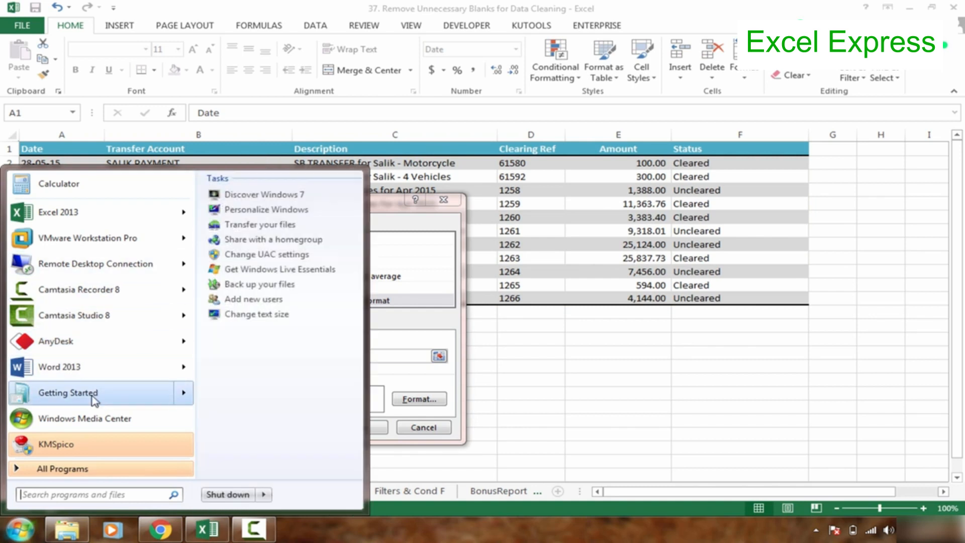
pyautogui.write('mag')
pyautogui.press('Escape')
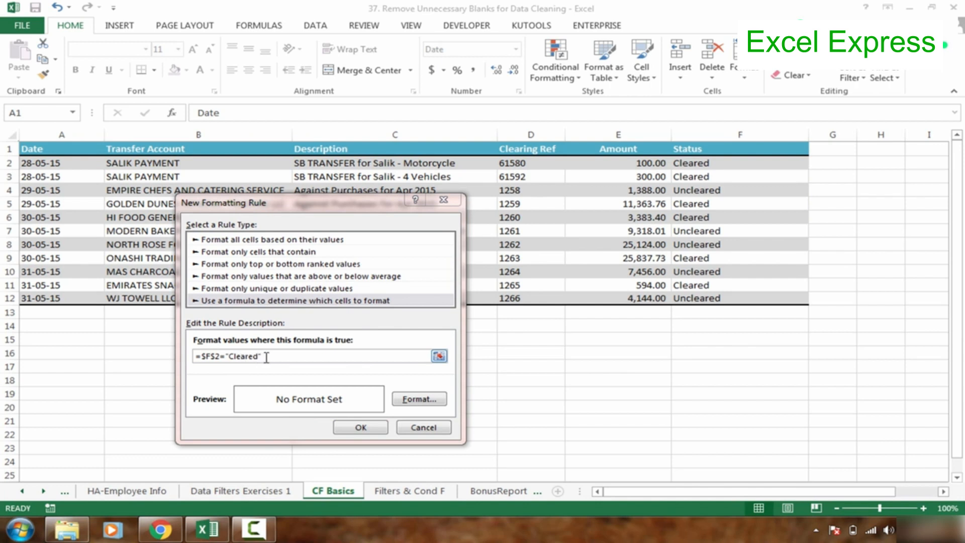
# Step: Set the rule's format to an olive green background fill
pyautogui.click(420, 400)
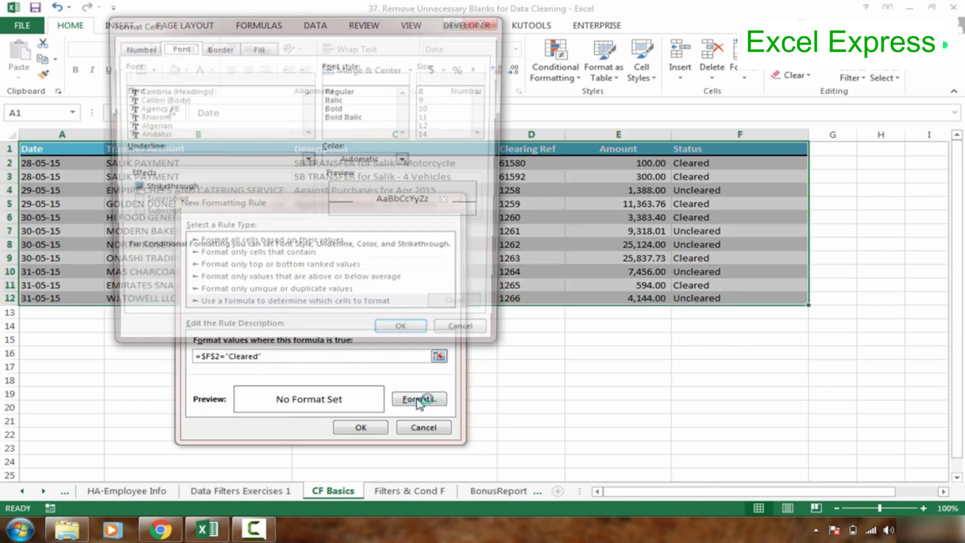
pyautogui.click(266, 48)
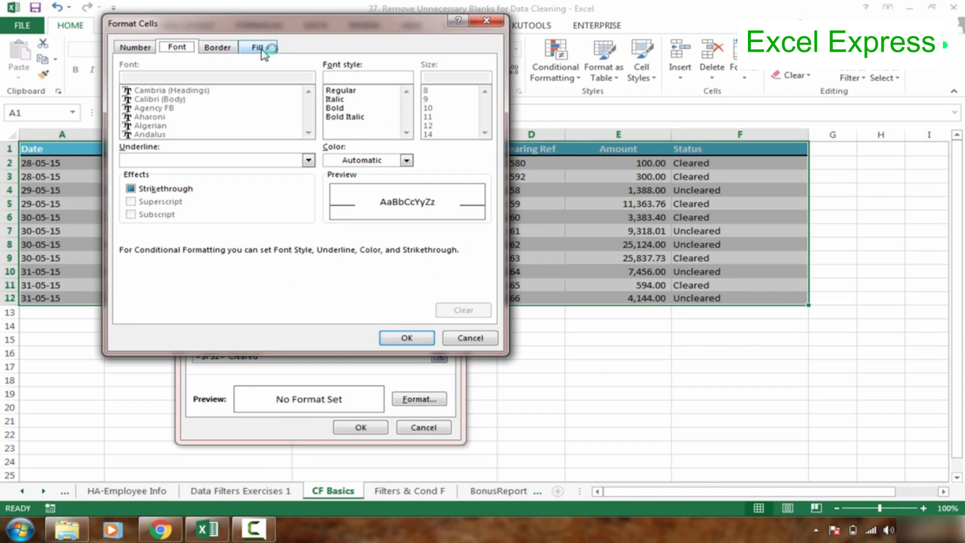
pyautogui.click(478, 338)
pyautogui.click(411, 398)
pyautogui.click(259, 49)
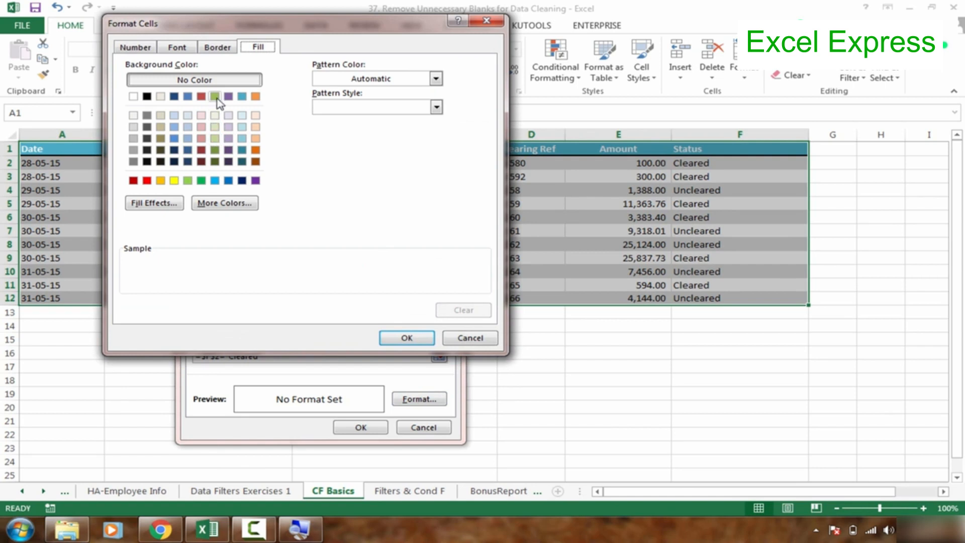
pyautogui.click(214, 96)
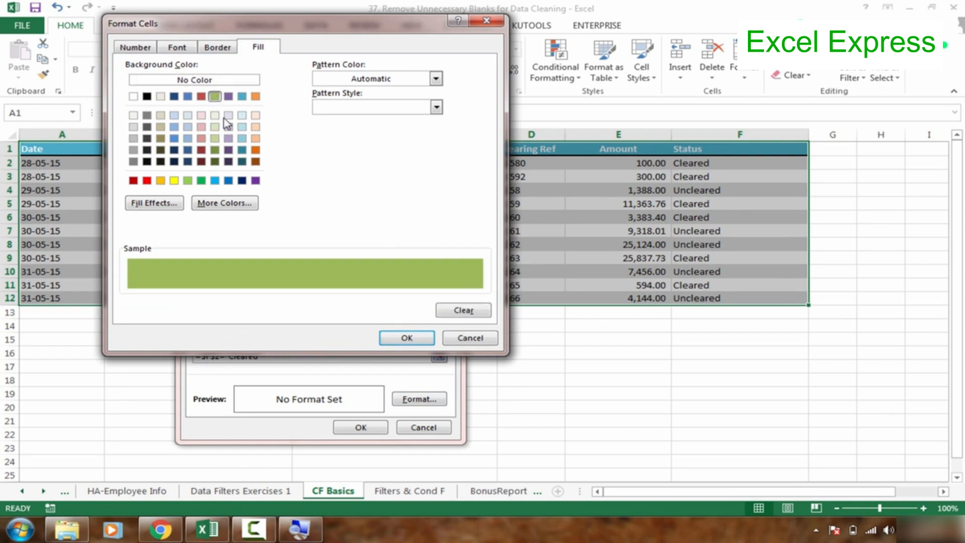
pyautogui.click(421, 339)
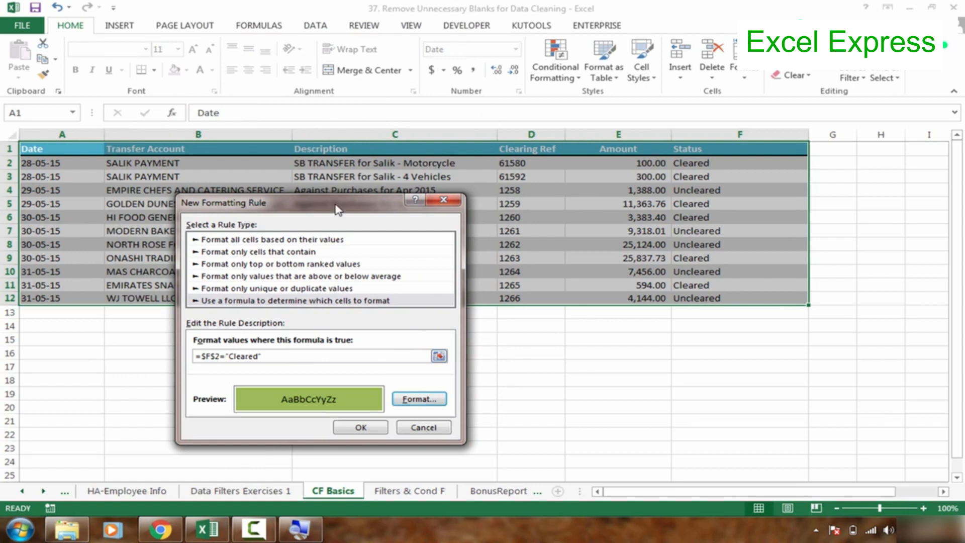
# Step: Move the rule dialog slightly and magnify the screen to 150% with Magnifier to read the rule's formula
pyautogui.moveTo(343, 195); pyautogui.dragTo(383, 154)
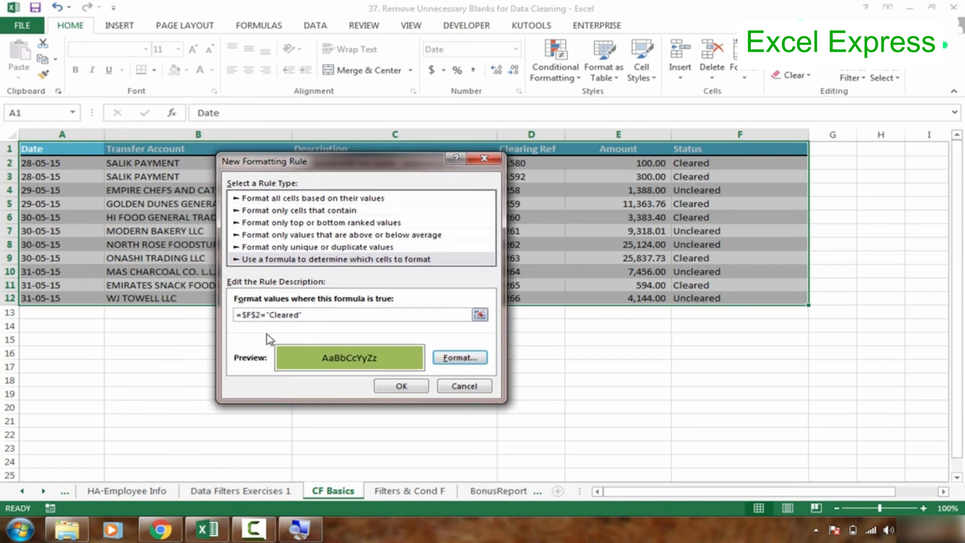
pyautogui.click(300, 529)
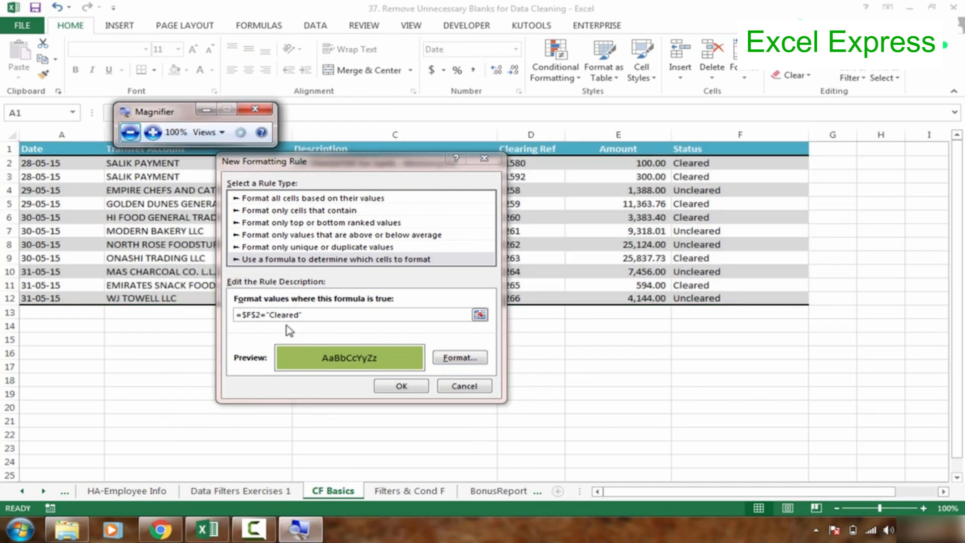
pyautogui.click(153, 132)
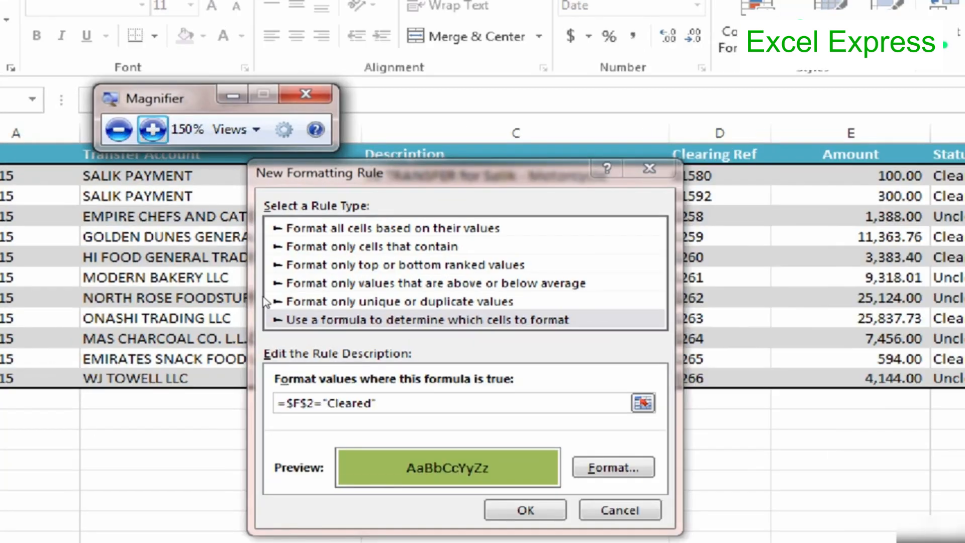
# Step: Make the row reference relative so the formula is =$F2="Cleared", and apply the rule to the table
pyautogui.click(253, 326)
pyautogui.click(256, 318)
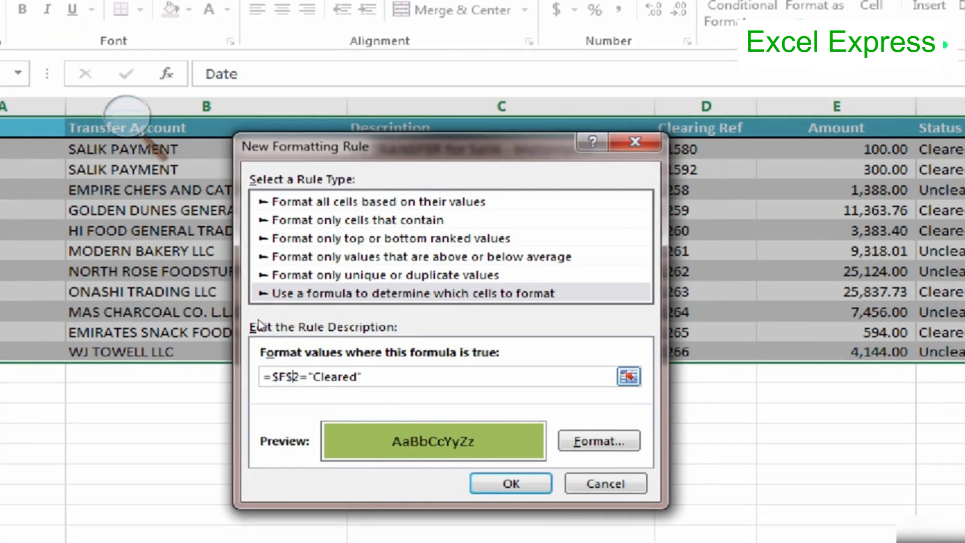
pyautogui.press('BackSpace')
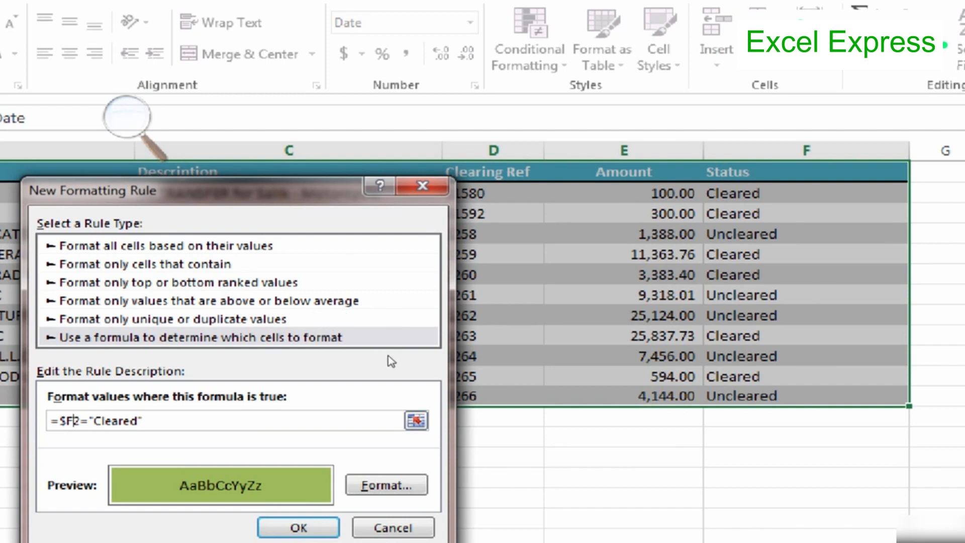
pyautogui.press('Return')
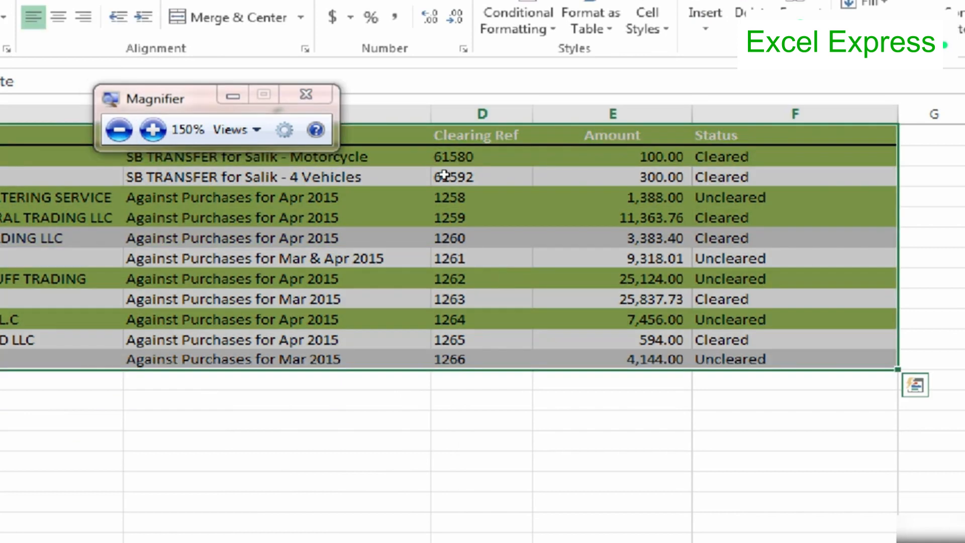
# Step: Return the screen magnification to 100% and minimize Magnifier
pyautogui.click(119, 129)
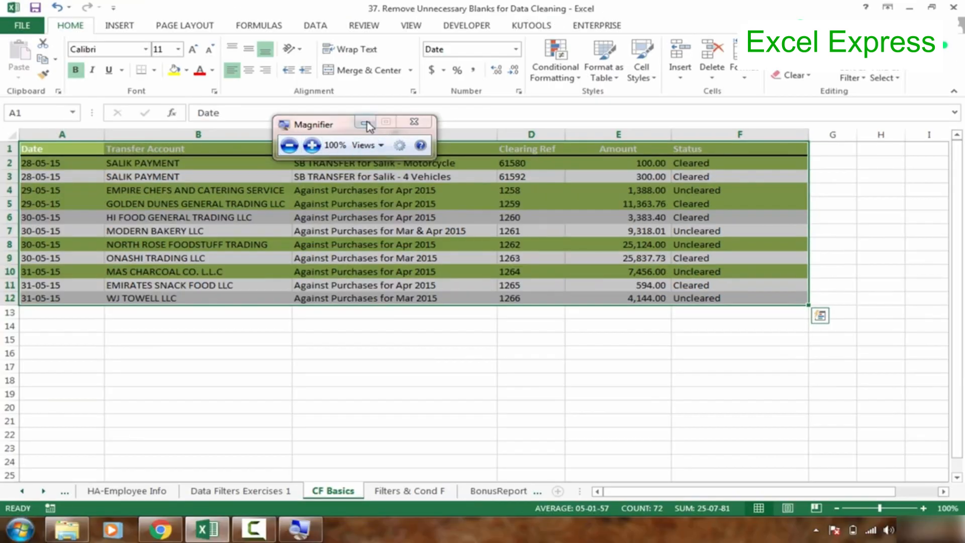
pyautogui.click(238, 98)
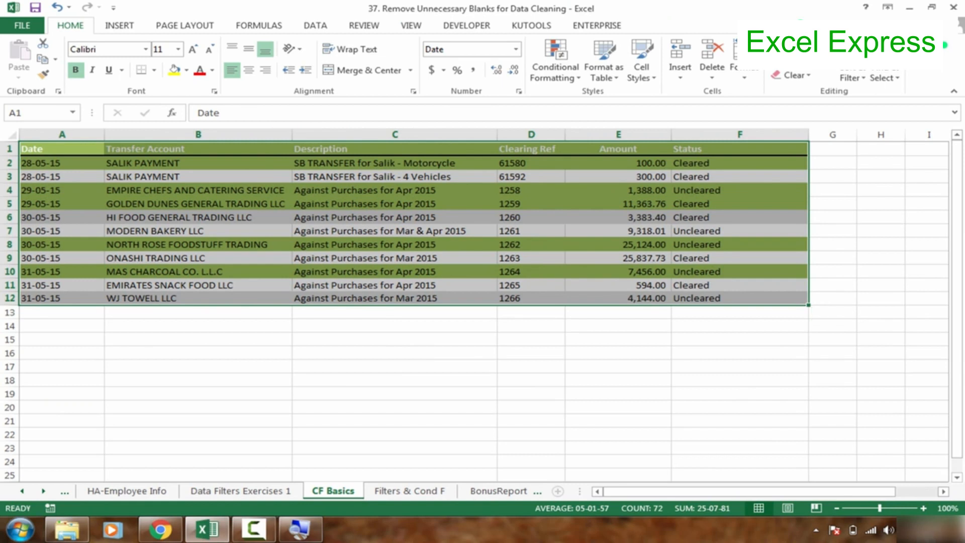
# Step: Clear the conditional formatting rules from the header row 1 only
pyautogui.click(923, 508)
pyautogui.click(923, 508)
pyautogui.moveTo(710, 491)
pyautogui.mouseDown()
pyautogui.moveTo(770, 490)
pyautogui.moveTo(701, 490)
pyautogui.mouseUp()
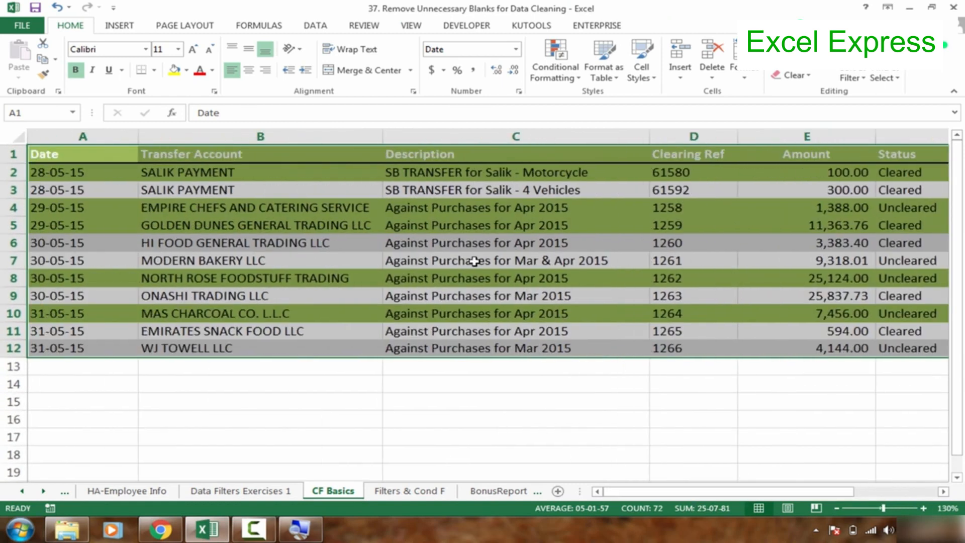
pyautogui.click(474, 261)
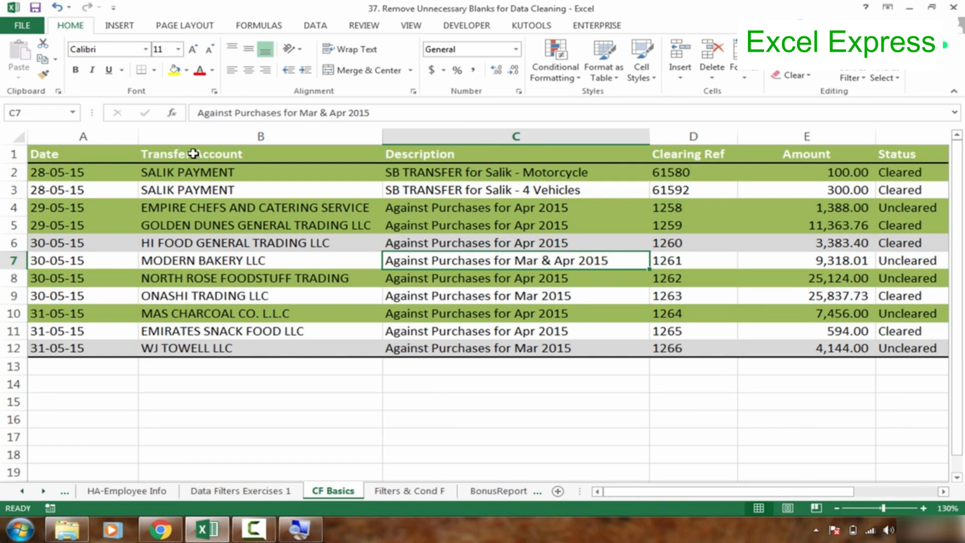
pyautogui.click(109, 154)
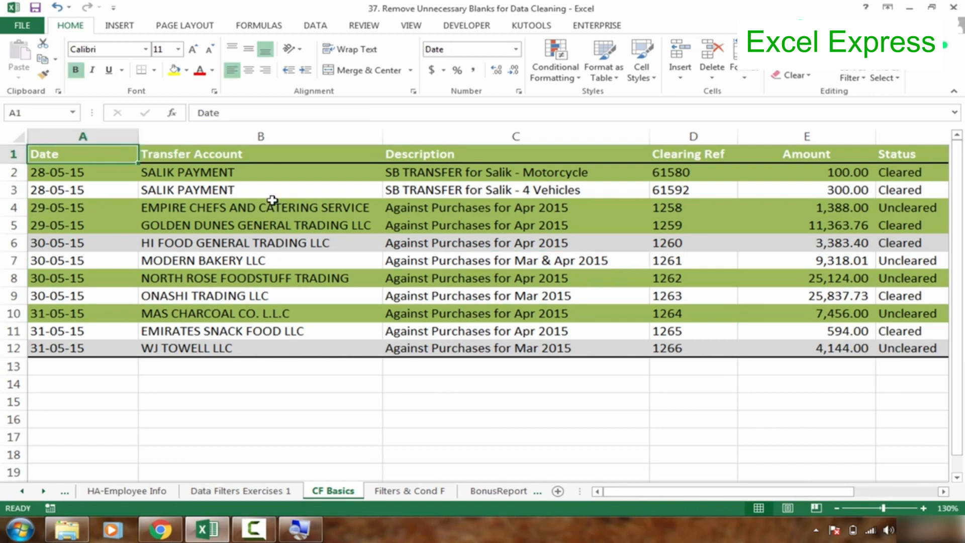
pyautogui.press('Down')
pyautogui.press('Up')
pyautogui.click(3, 153)
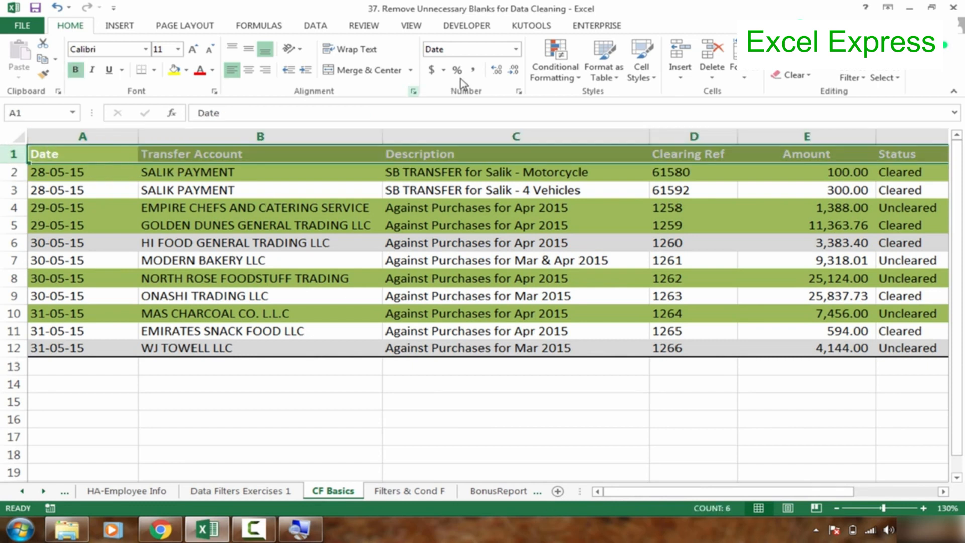
pyautogui.click(546, 69)
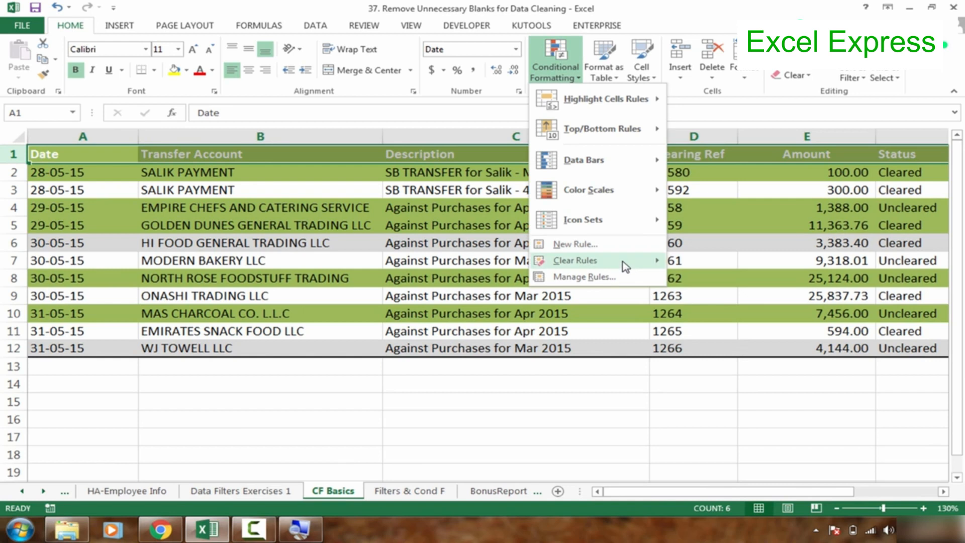
pyautogui.moveTo(625, 260)
pyautogui.click(693, 263)
pyautogui.click(491, 276)
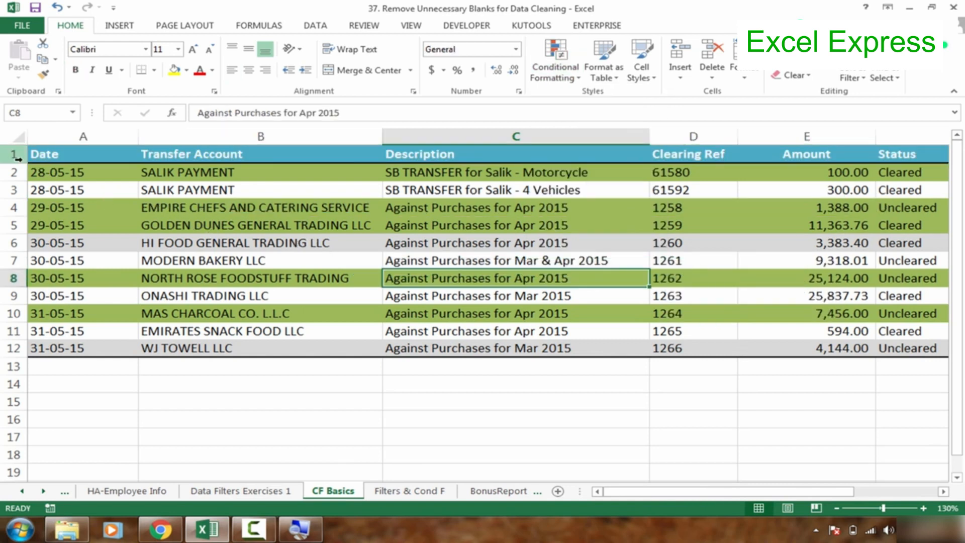
# Step: Start a formula-based conditional formatting rule on A2:F12 with the formula =$F2="Uncleared"
pyautogui.click(60, 174)
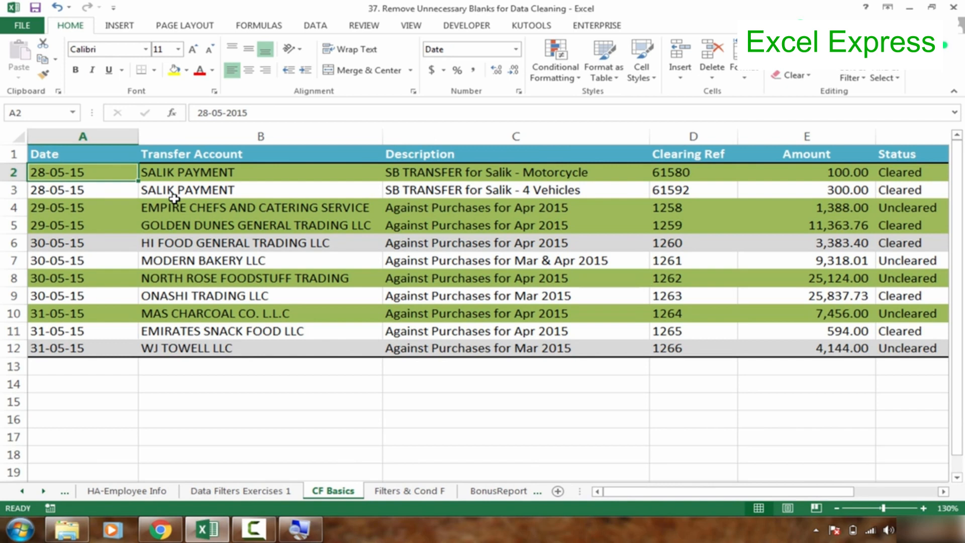
pyautogui.hotkey('ctrl', 'shift', 'Right')
pyautogui.hotkey('ctrl', 'shift', 'Down')
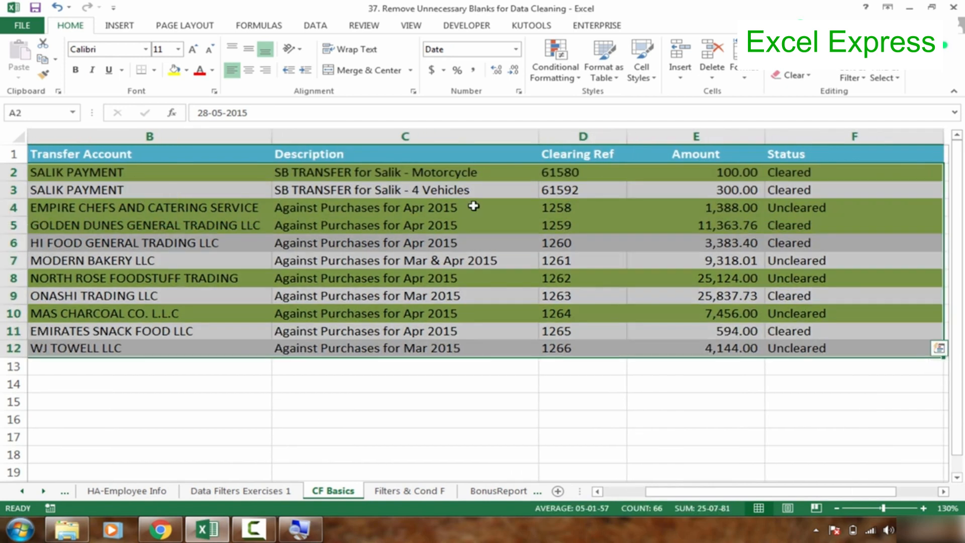
pyautogui.click(565, 74)
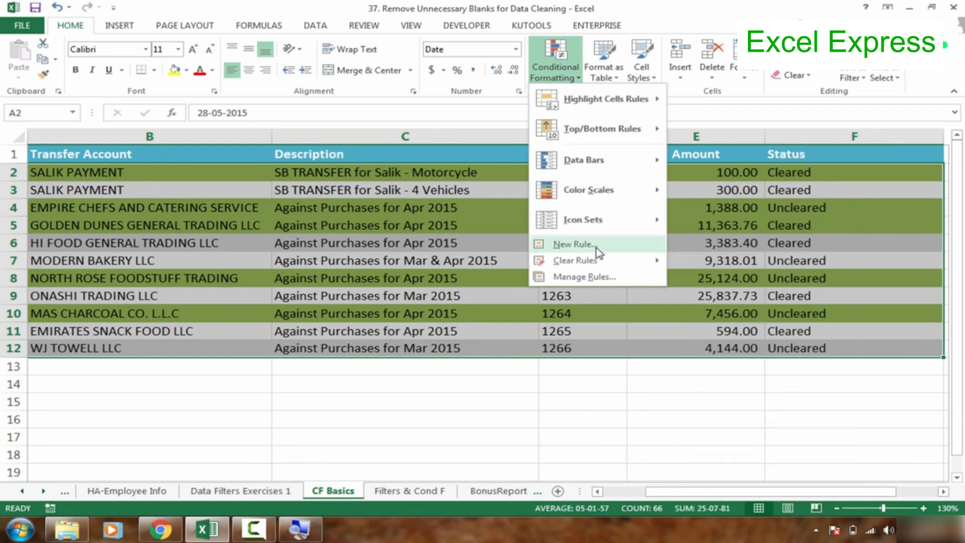
pyautogui.click(573, 245)
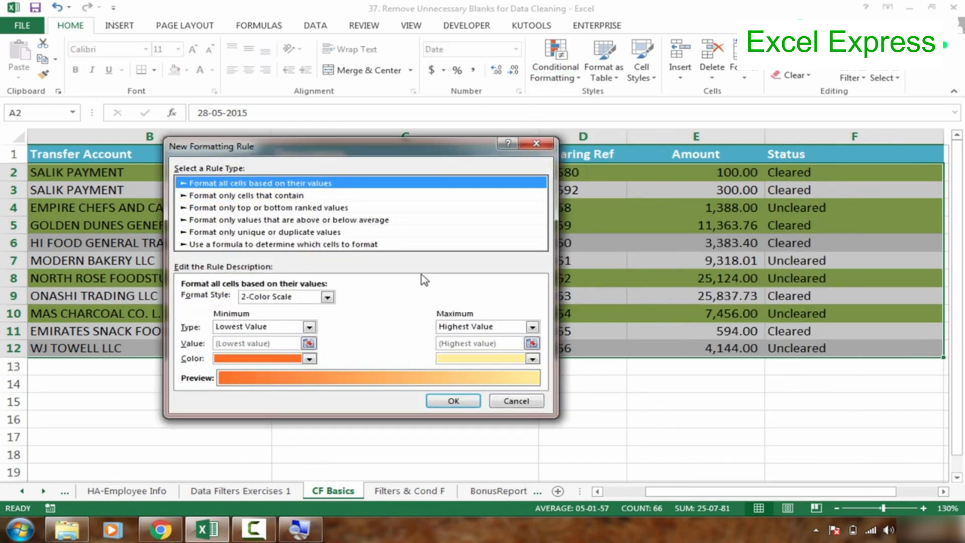
pyautogui.click(358, 246)
pyautogui.click(342, 304)
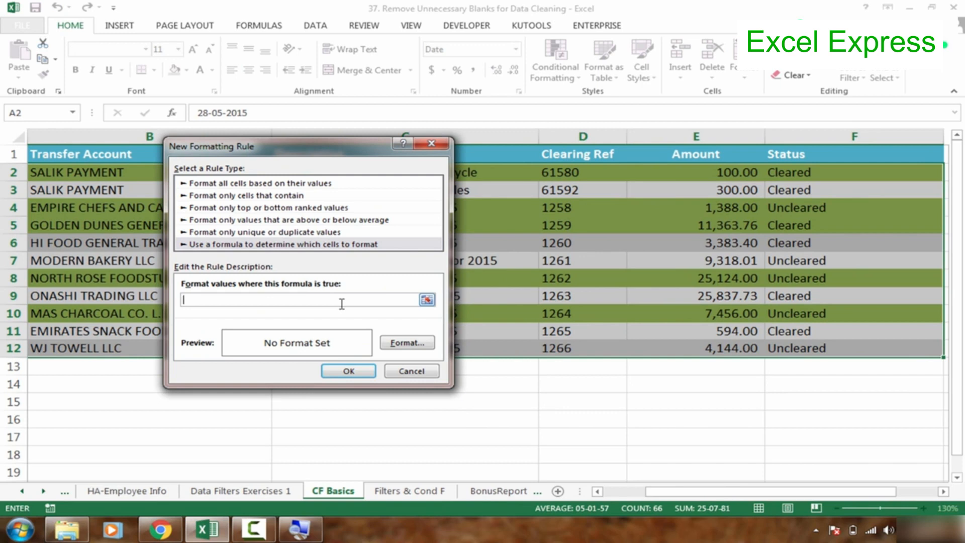
pyautogui.click(784, 176)
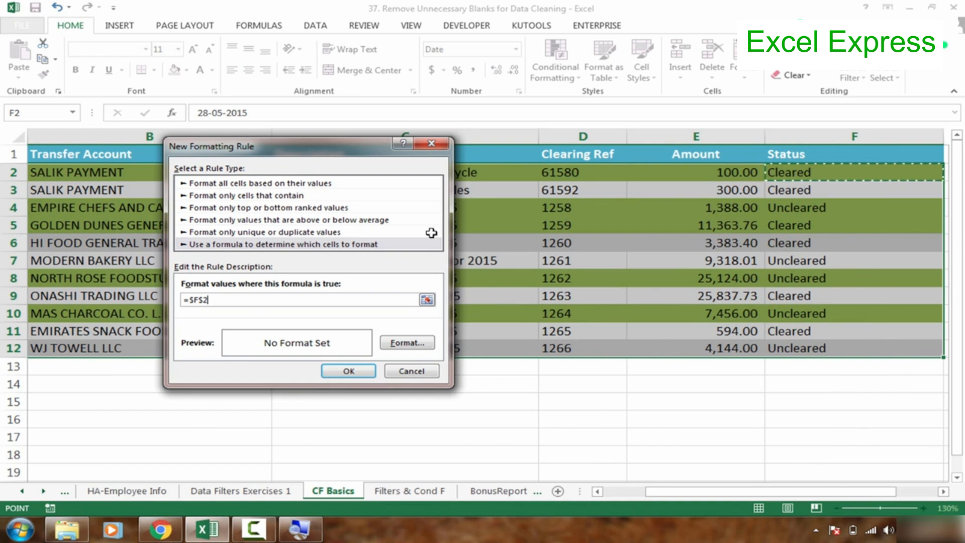
pyautogui.click(204, 300)
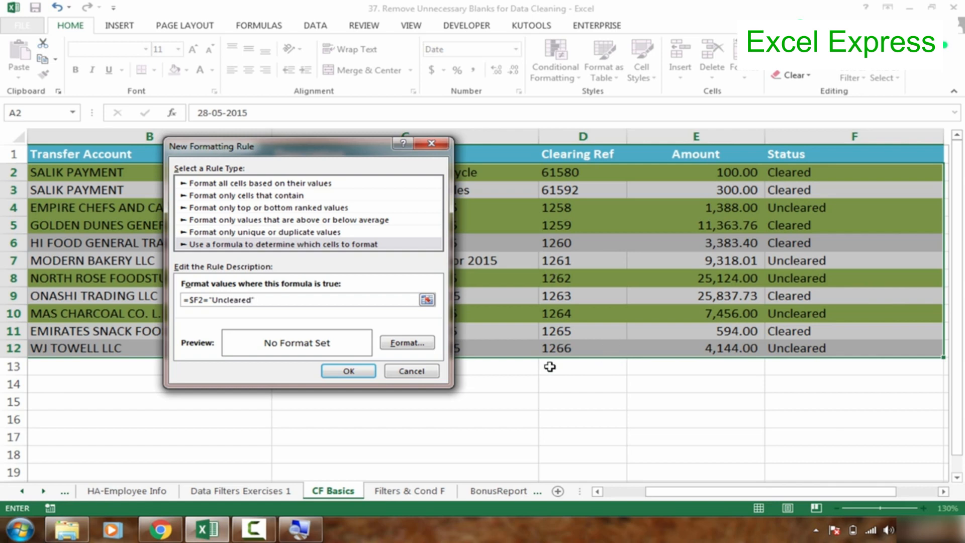
# Step: Set the Uncleared rule's format to a red background fill
pyautogui.click(406, 342)
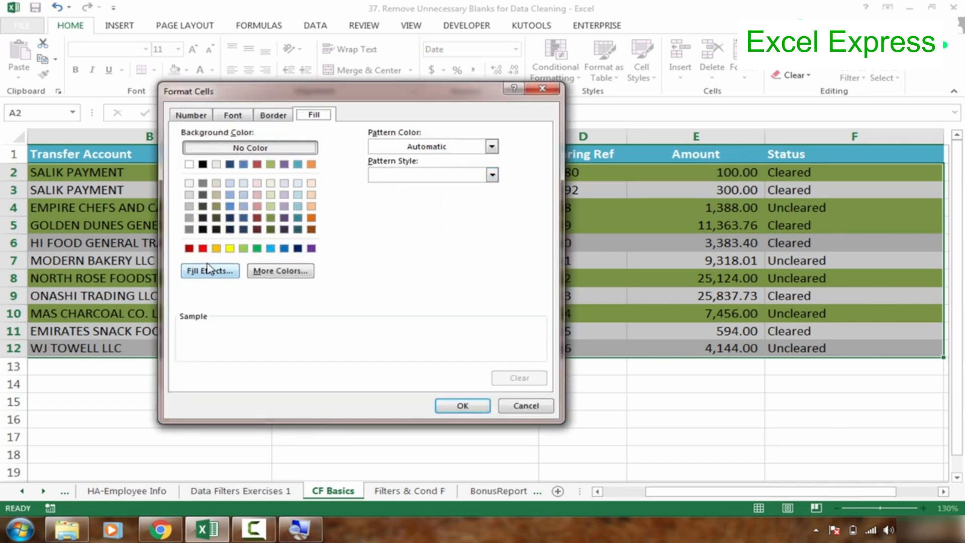
pyautogui.click(203, 247)
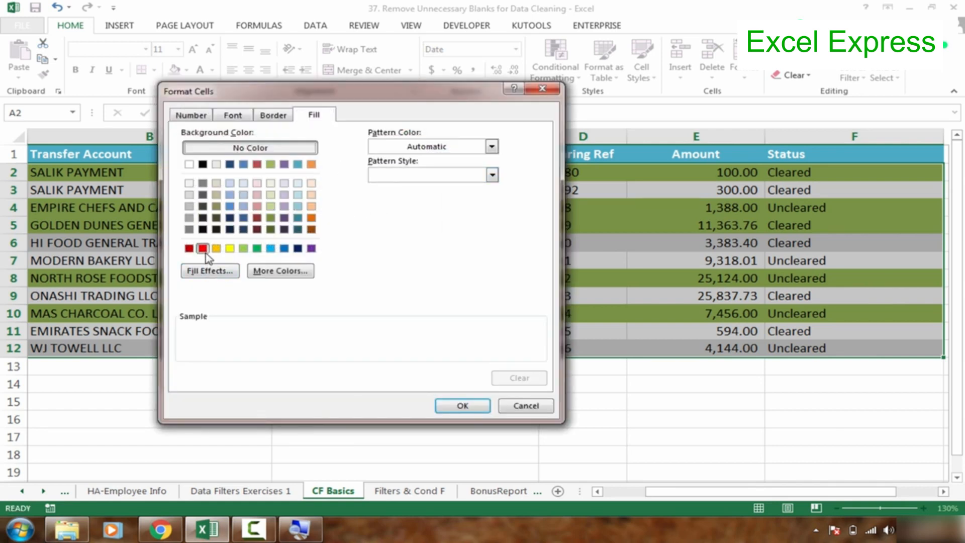
pyautogui.click(461, 405)
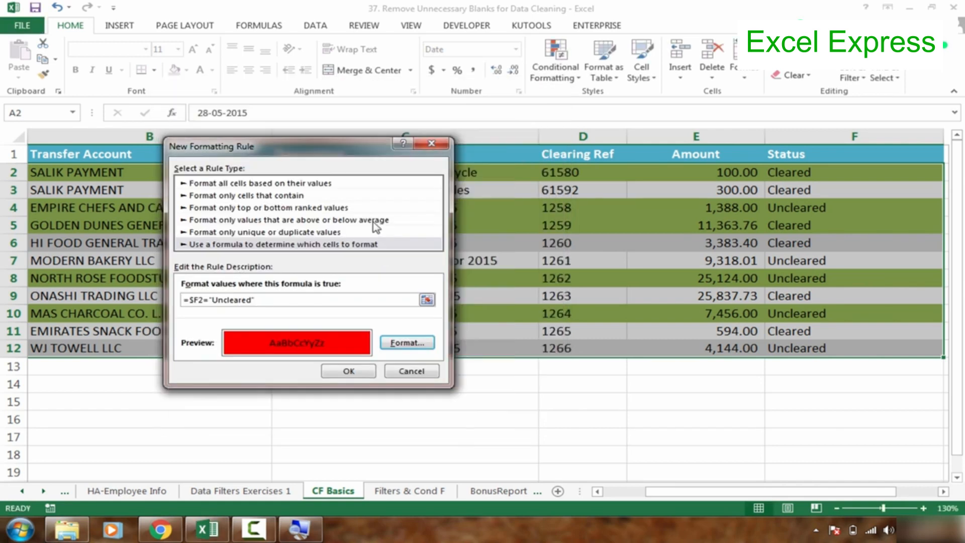
# Step: Add a bold white font to the Uncleared rule's format and apply the rule to the data rows
pyautogui.click(407, 342)
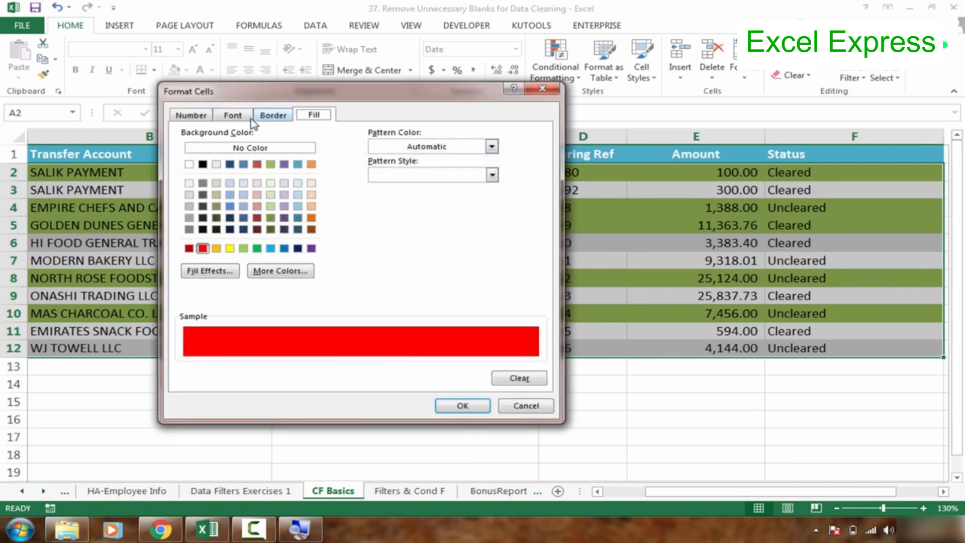
pyautogui.click(239, 118)
pyautogui.click(387, 176)
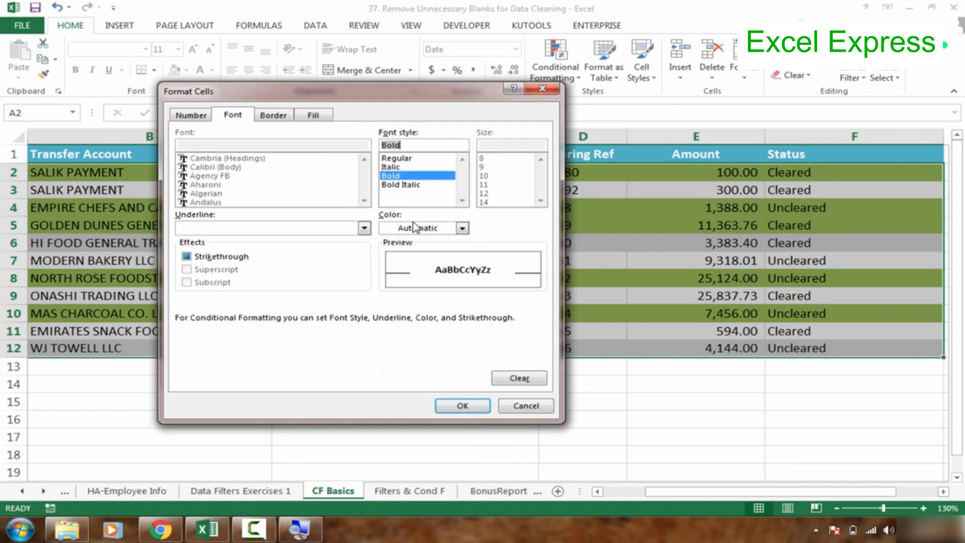
pyautogui.click(416, 229)
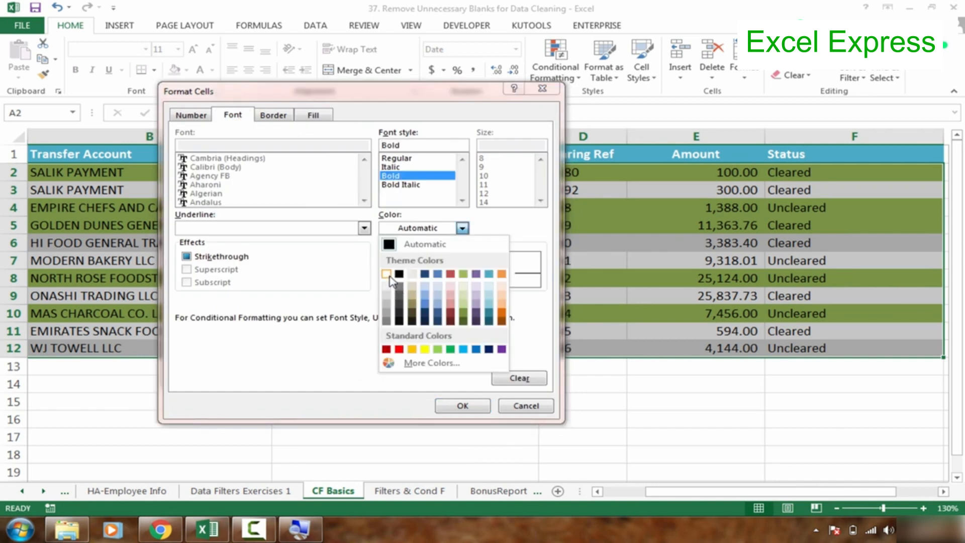
pyautogui.click(390, 274)
pyautogui.click(460, 405)
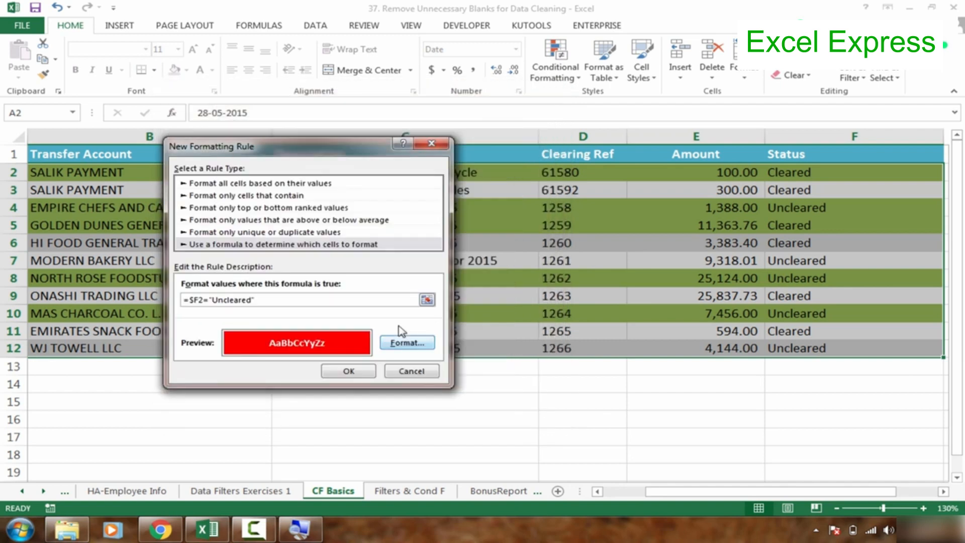
pyautogui.click(348, 371)
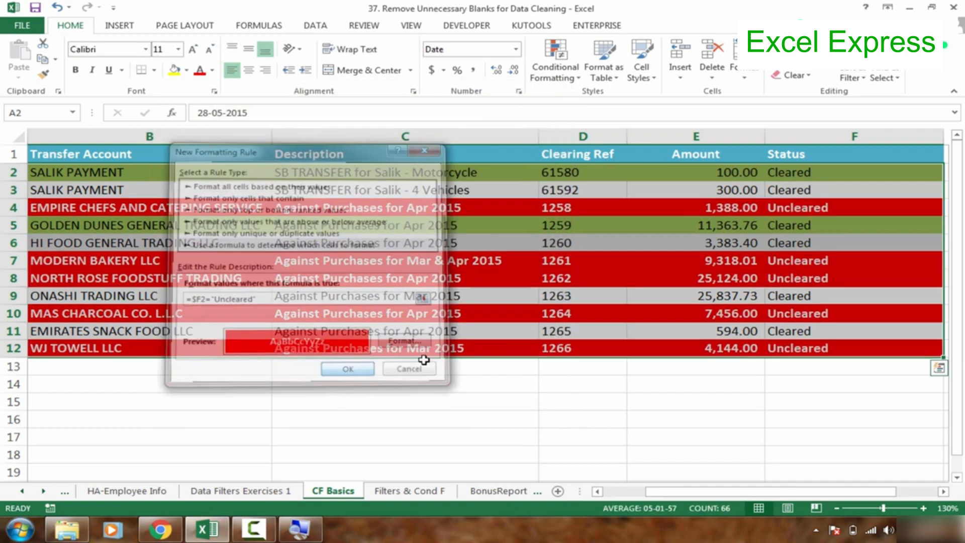
# Step: Check the row highlighting against the Cleared and Uncleared entries in the Status column
pyautogui.click(598, 278)
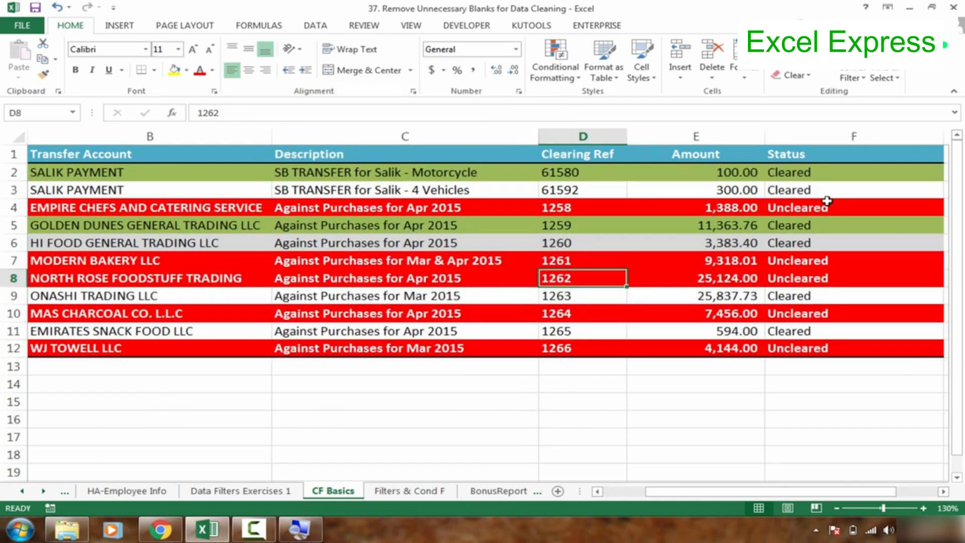
pyautogui.click(820, 191)
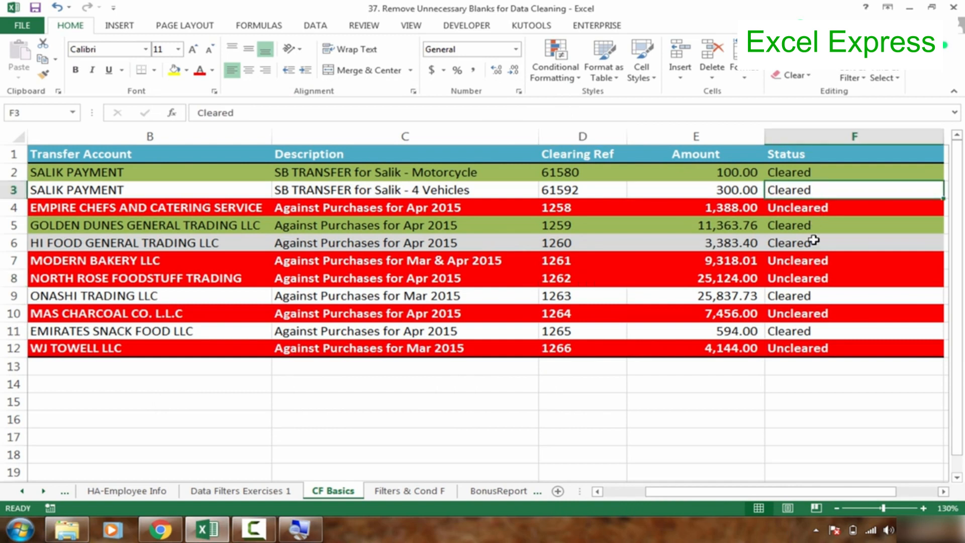
pyautogui.click(810, 266)
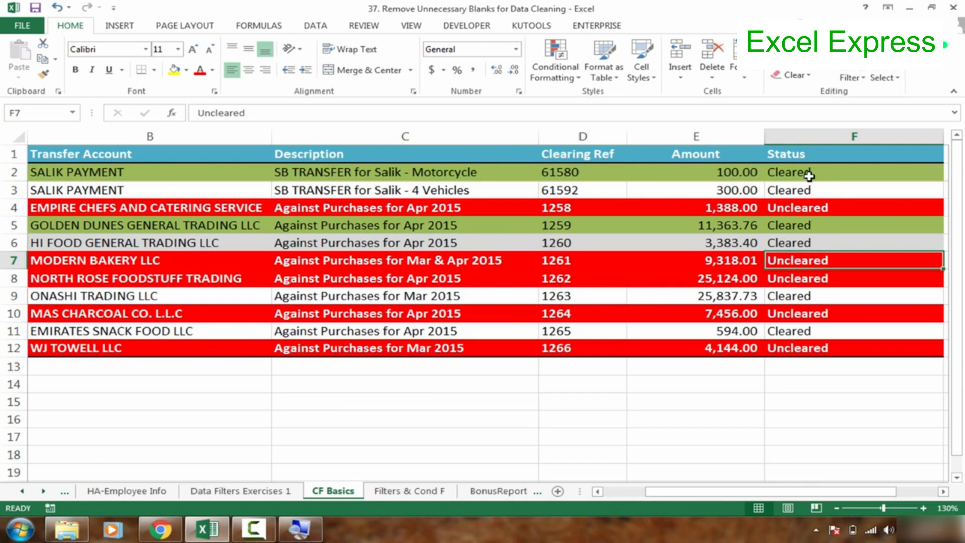
pyautogui.click(809, 175)
pyautogui.click(800, 274)
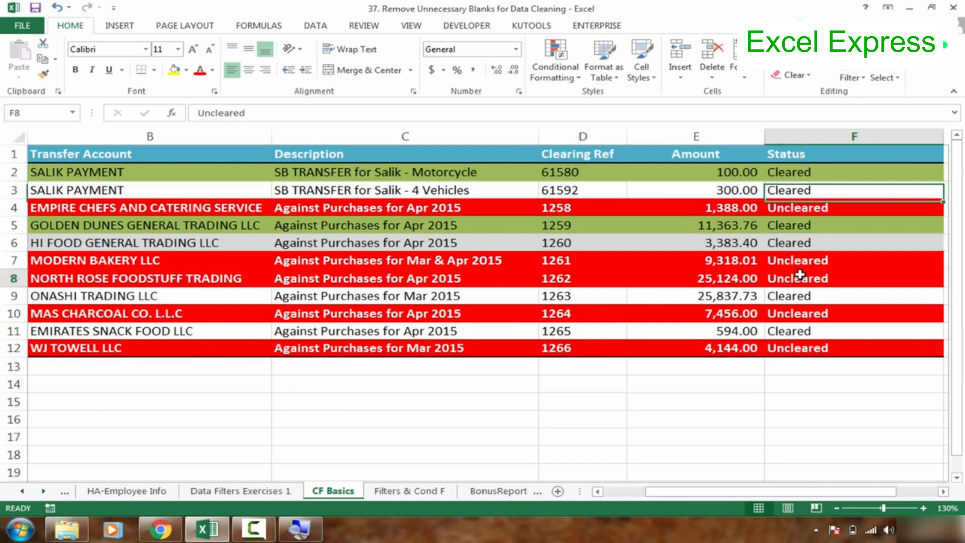
pyautogui.click(680, 177)
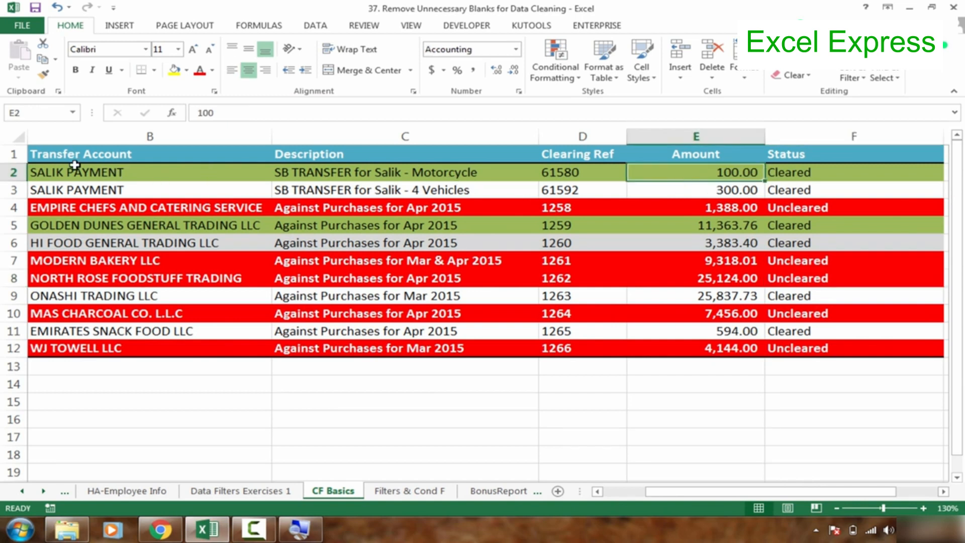
# Step: Clear the conditional formatting rules from all cells of the CF Basics sheet
pyautogui.click(14, 138)
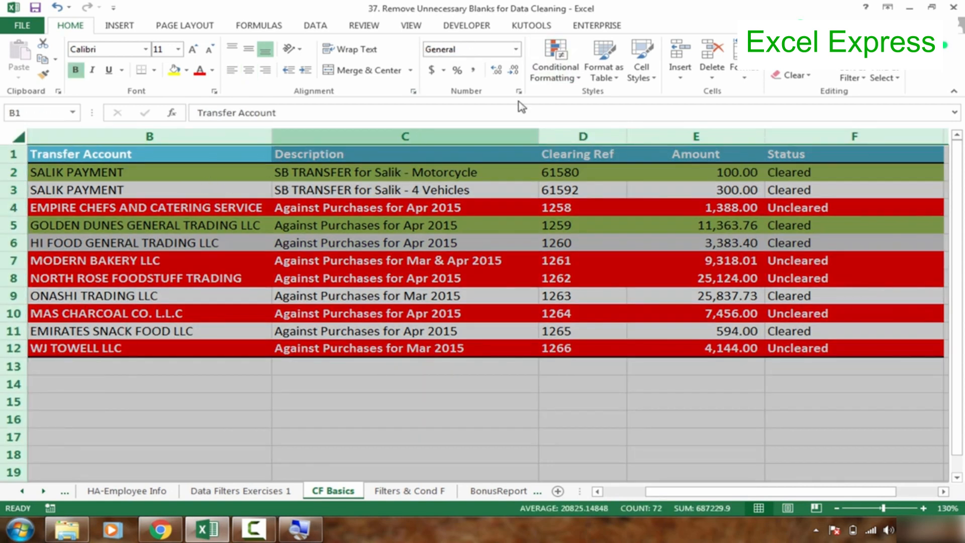
pyautogui.click(561, 79)
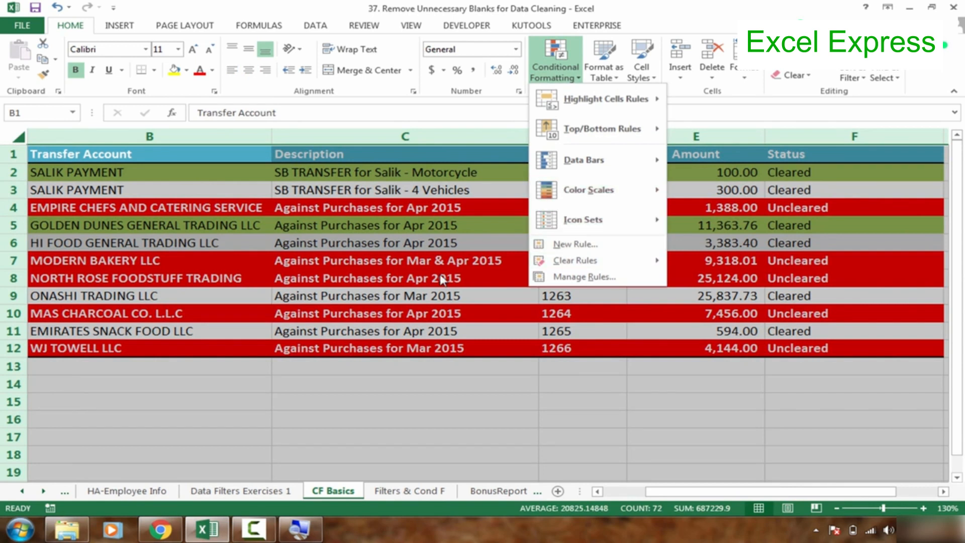
pyautogui.click(265, 202)
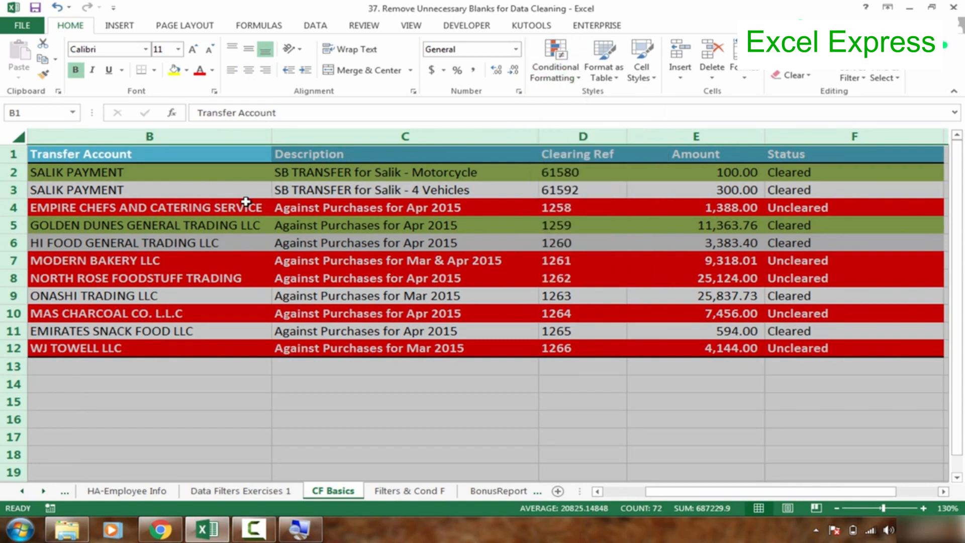
pyautogui.click(552, 68)
pyautogui.moveTo(638, 264)
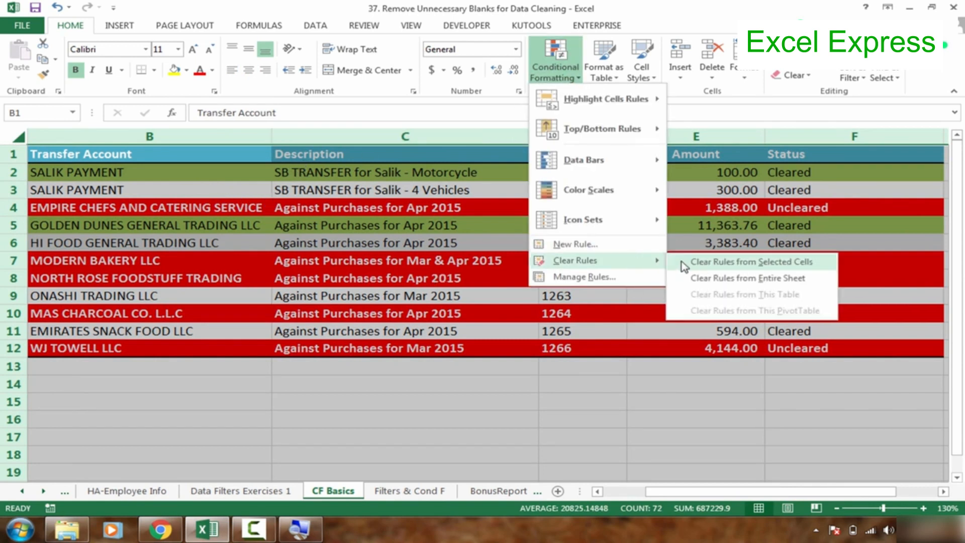
pyautogui.click(696, 261)
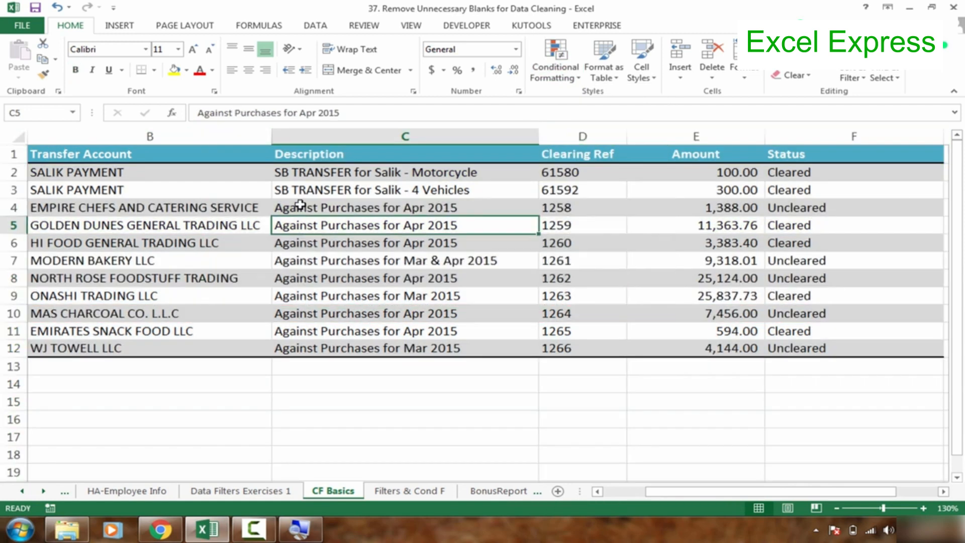
# Step: Create a formula-based conditional formatting rule with =$F2="Cleared" for the data rows B2:F12, excluding the header
pyautogui.click(166, 172)
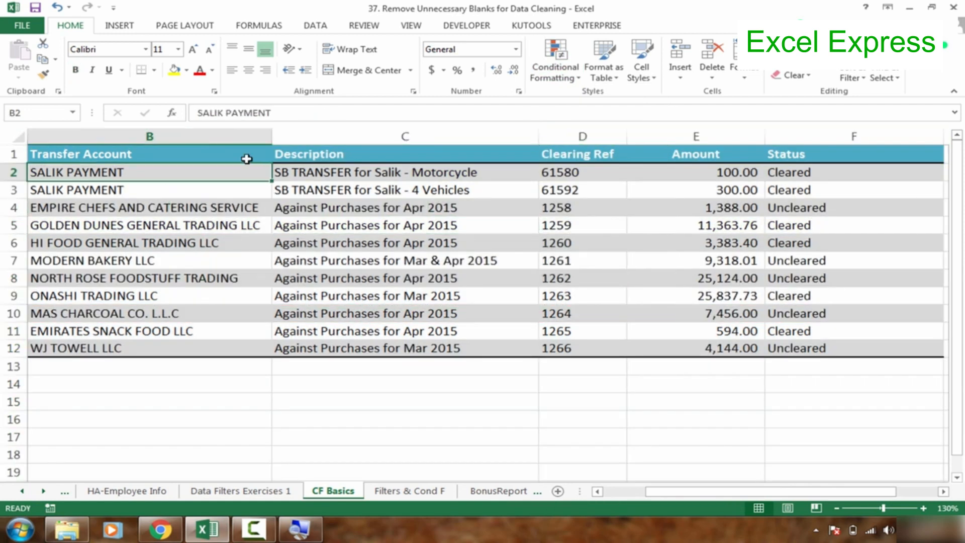
pyautogui.click(216, 153)
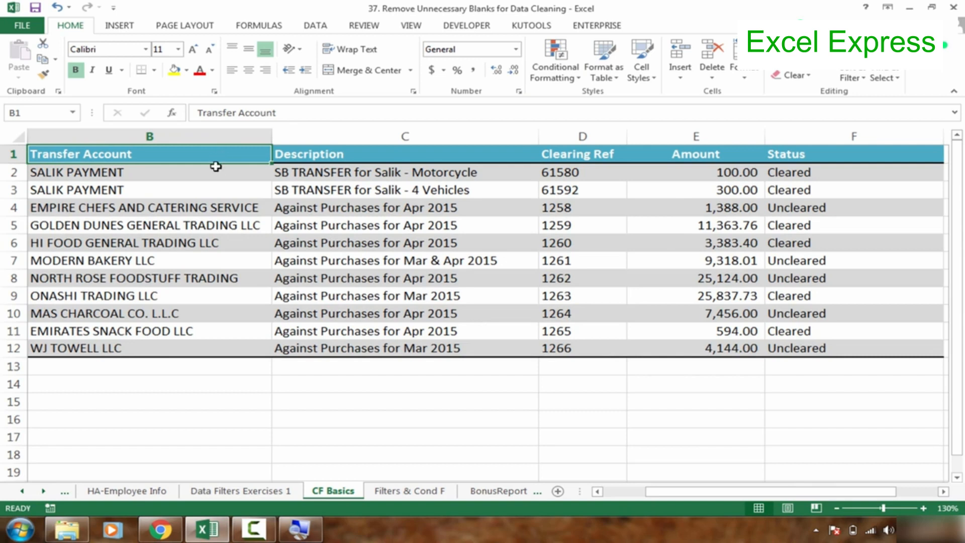
pyautogui.click(203, 176)
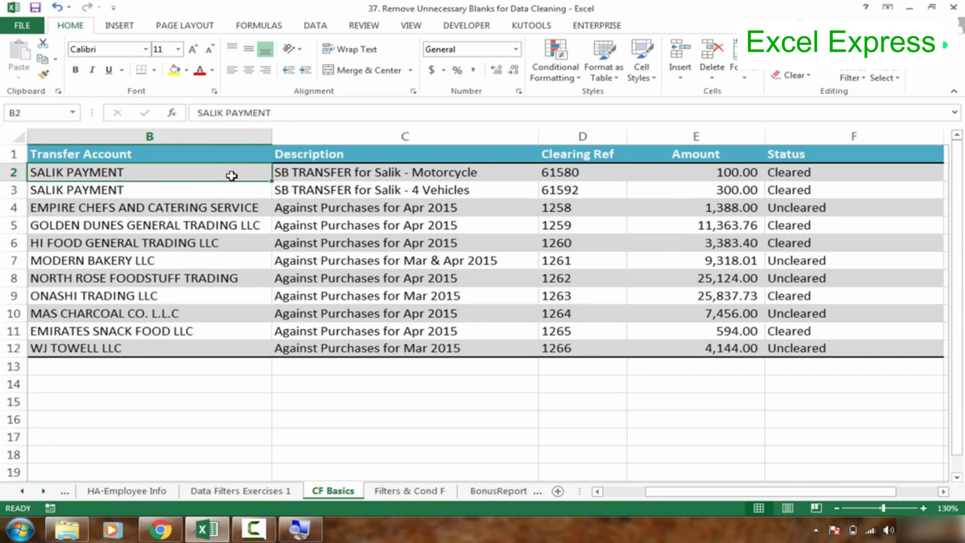
pyautogui.hotkey('ctrl', 'shift', 'Right')
pyautogui.hotkey('ctrl', 'shift', 'Down')
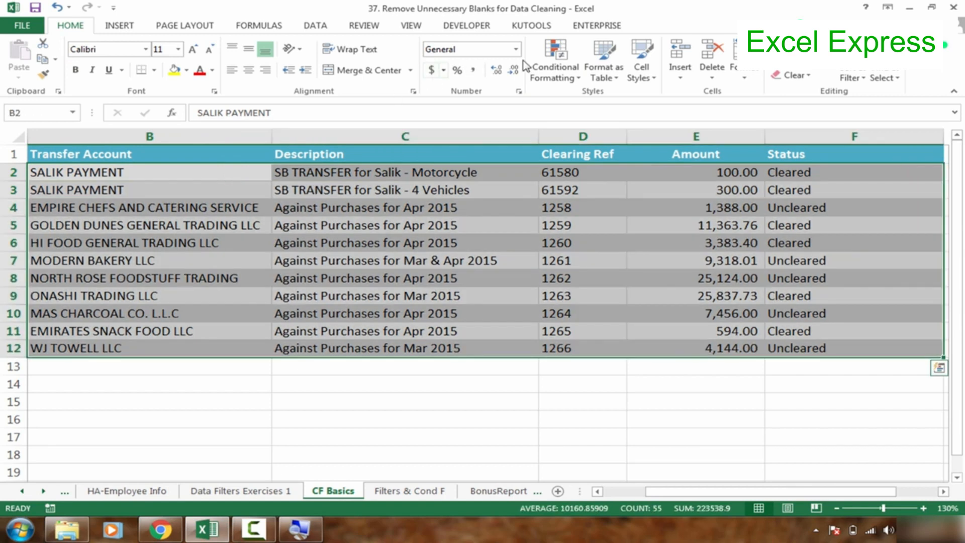
pyautogui.click(554, 68)
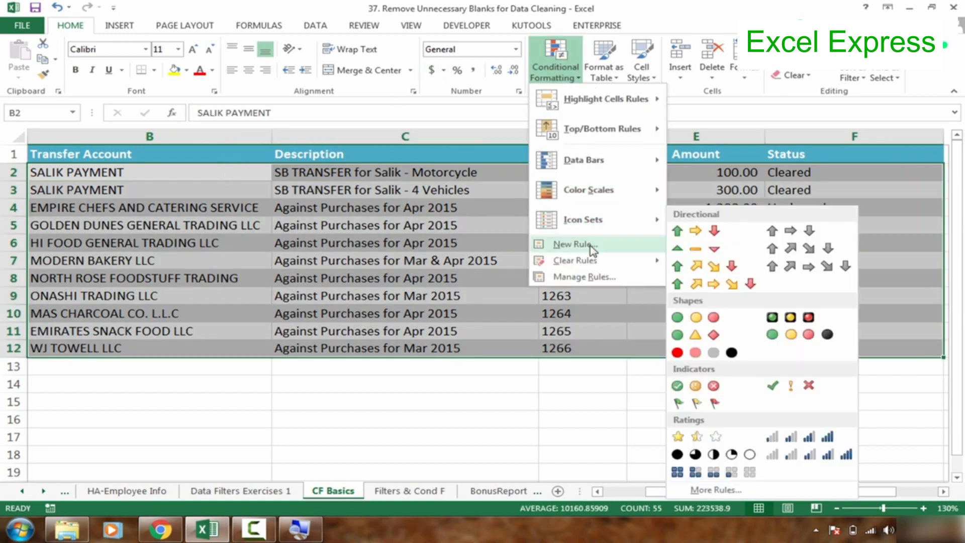
pyautogui.click(593, 250)
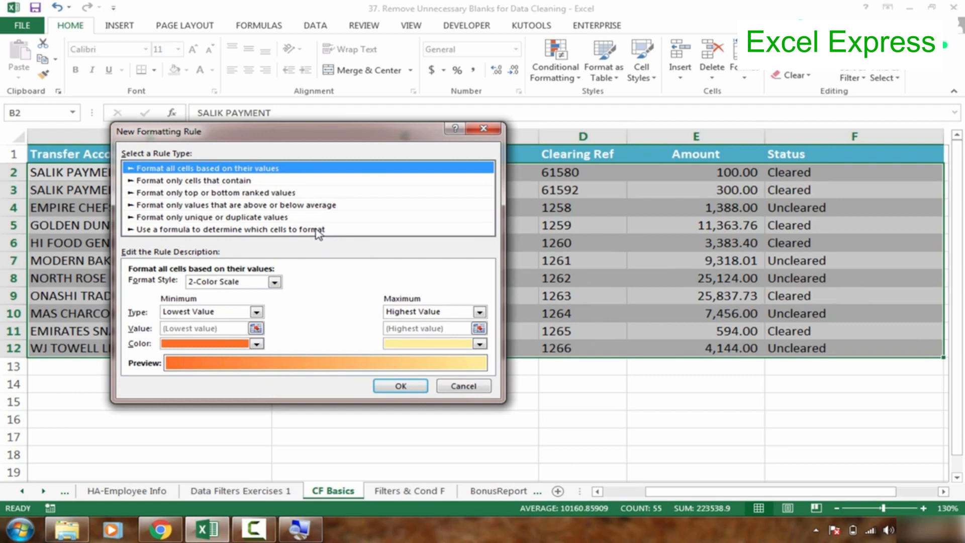
pyautogui.click(317, 230)
pyautogui.click(315, 289)
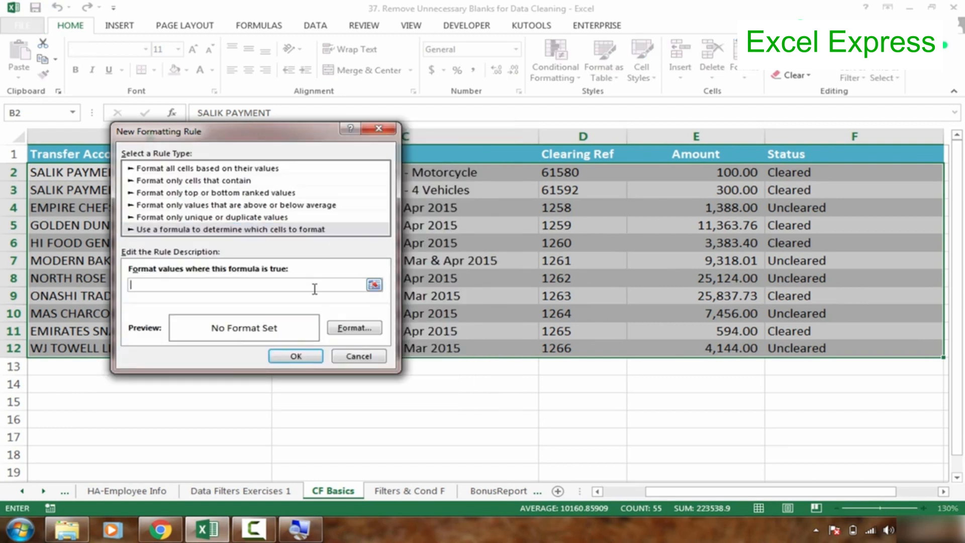
pyautogui.write('=')
pyautogui.click(829, 173)
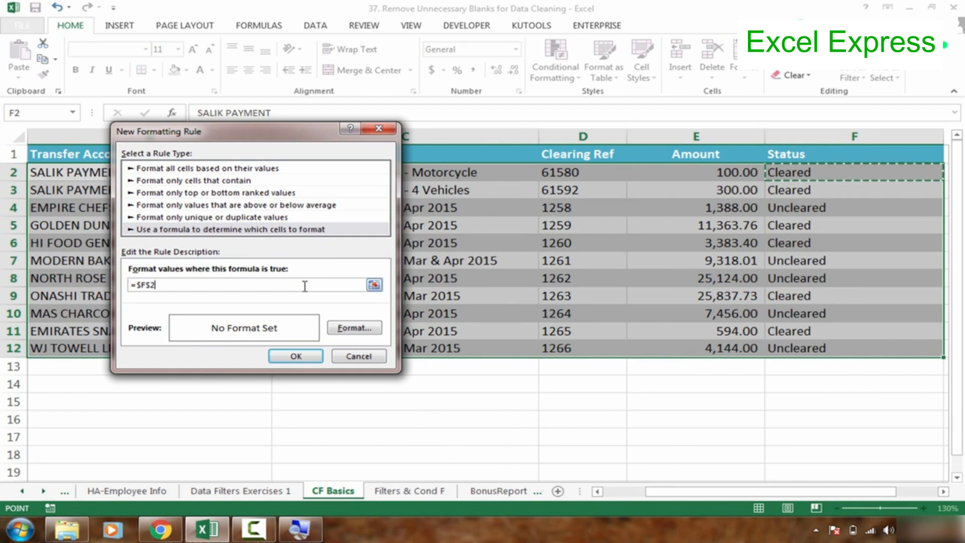
pyautogui.click(152, 285)
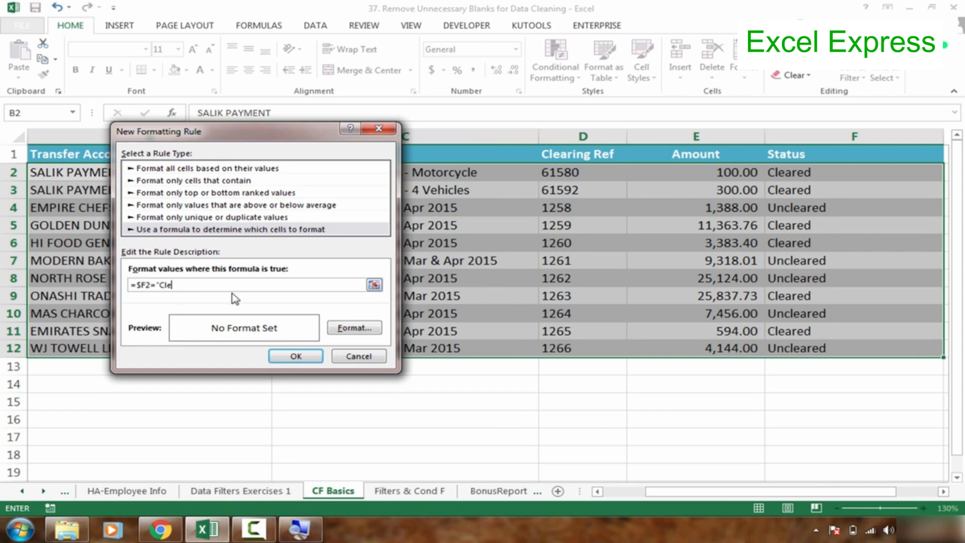
# Step: Give the Cleared rule an olive green background fill and apply it to the data rows
pyautogui.click(358, 329)
pyautogui.click(271, 103)
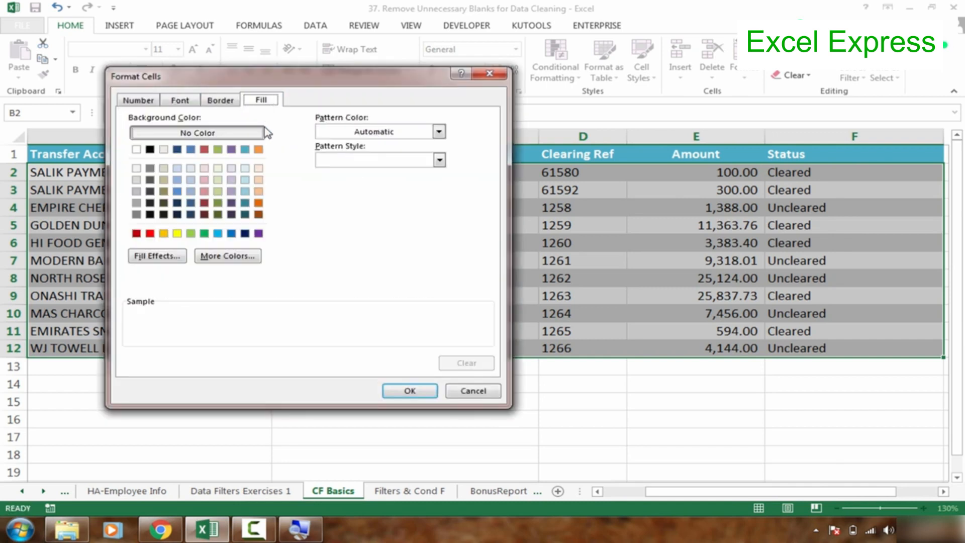
pyautogui.click(217, 149)
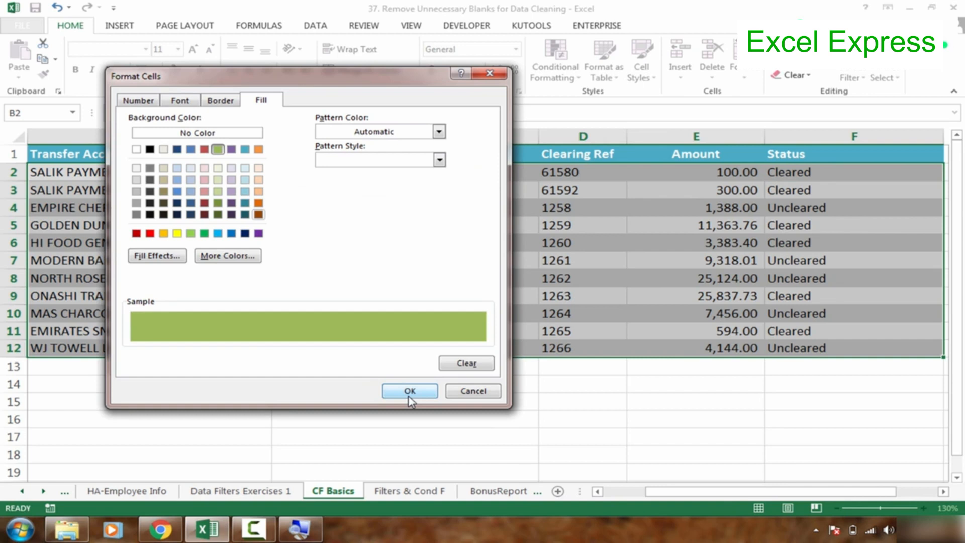
pyautogui.click(411, 393)
pyautogui.press('Return')
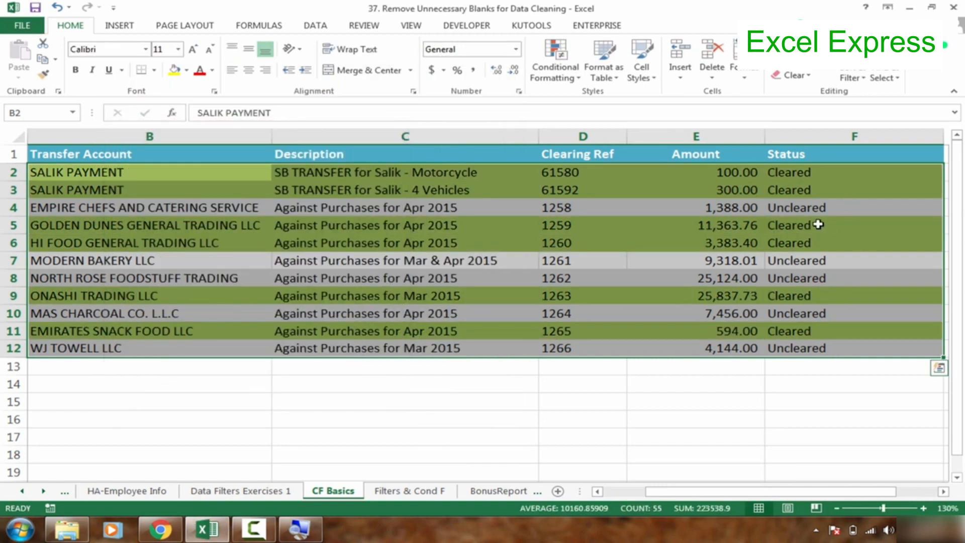
# Step: Create a second formula-based conditional formatting rule with =$F2="Uncleared" for the same data rows
pyautogui.click(570, 86)
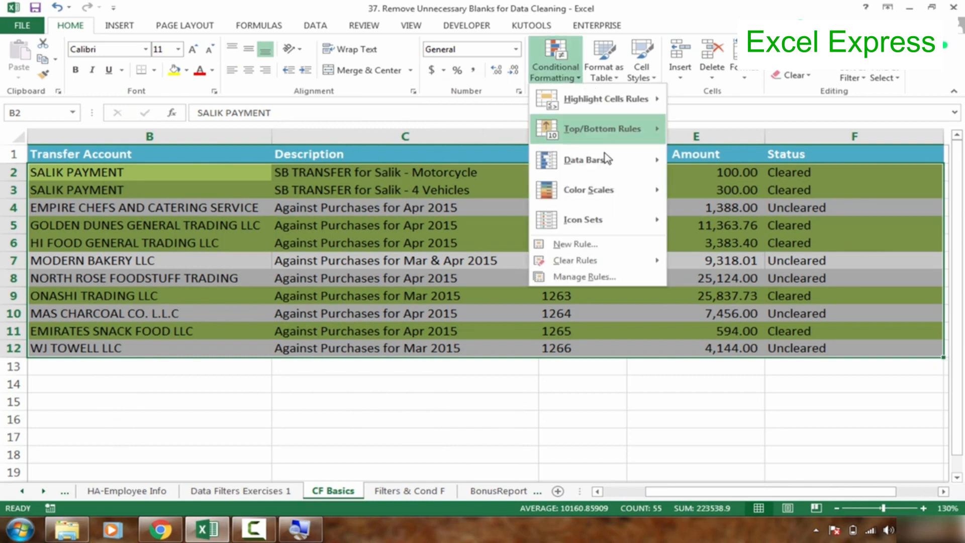
pyautogui.click(611, 244)
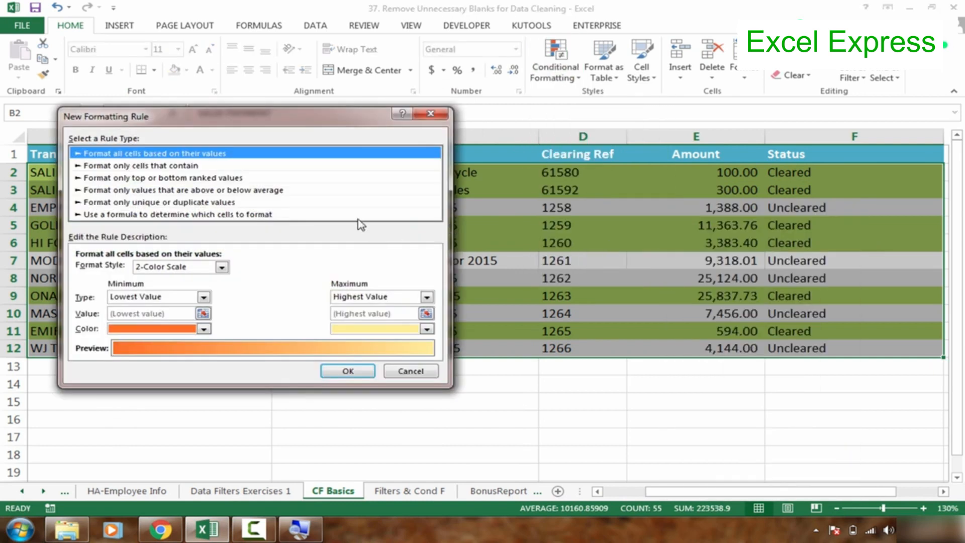
pyautogui.click(353, 217)
pyautogui.click(245, 269)
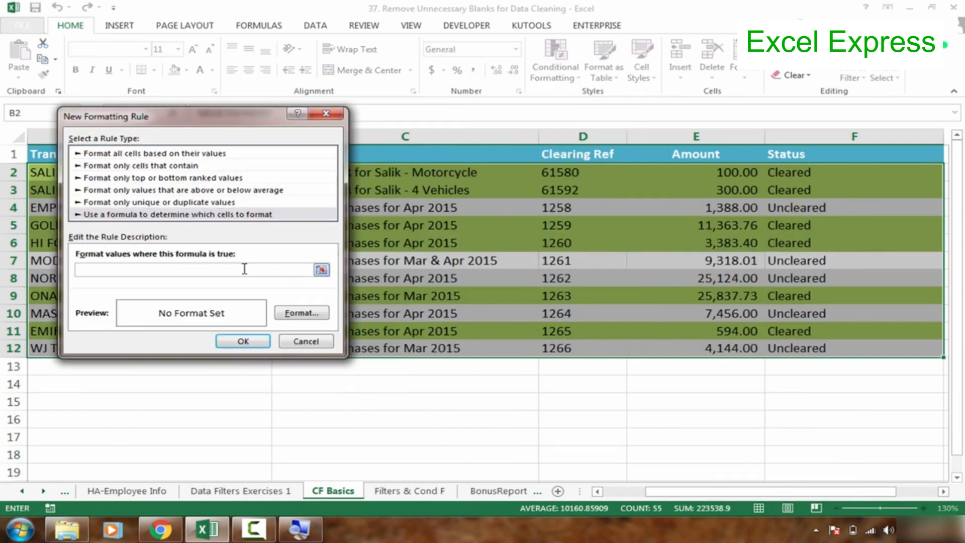
pyautogui.click(805, 176)
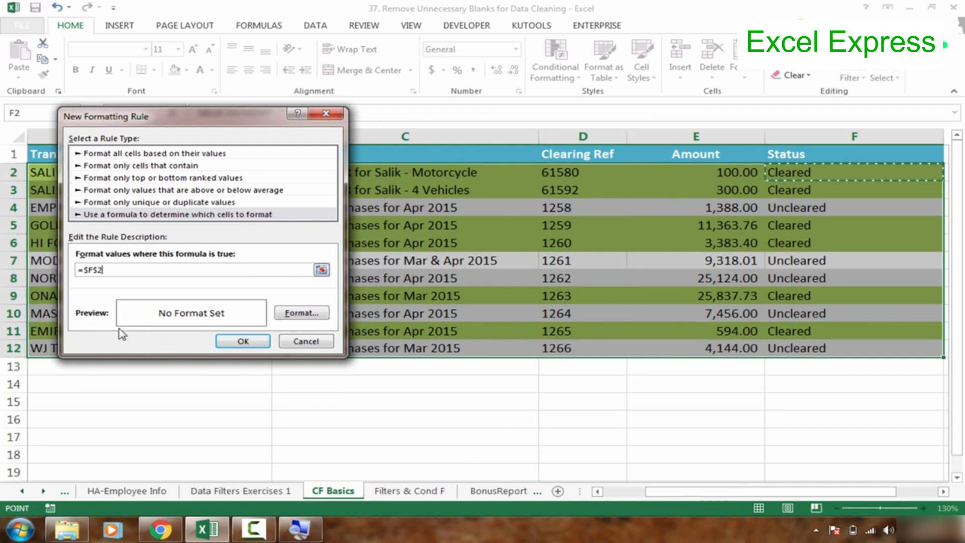
pyautogui.click(99, 270)
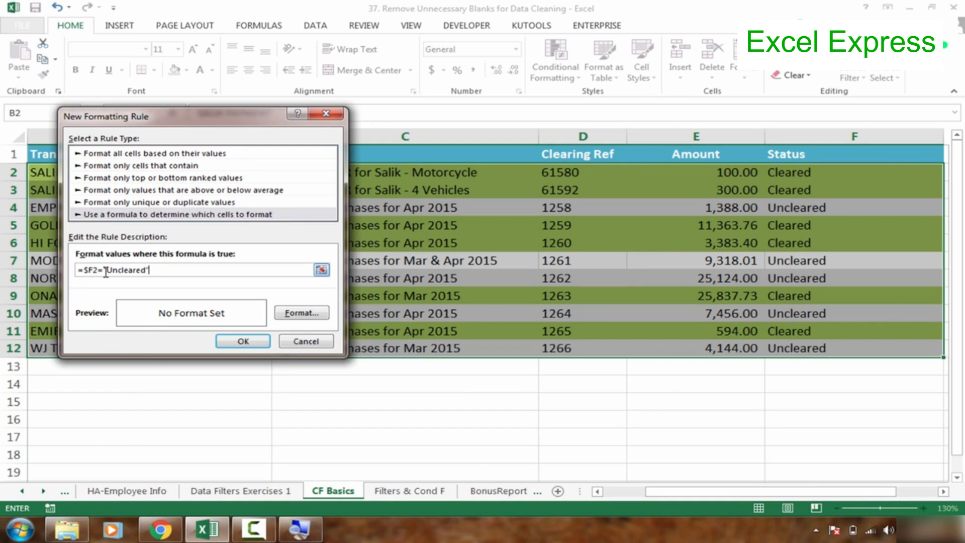
# Step: Set the Uncleared rule's format to a red background fill
pyautogui.click(300, 313)
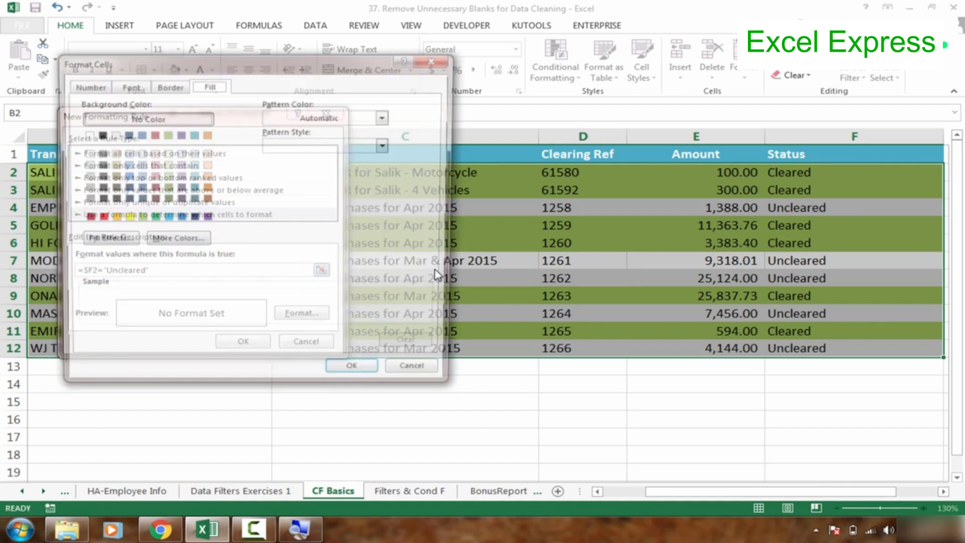
pyautogui.click(97, 218)
pyautogui.click(357, 376)
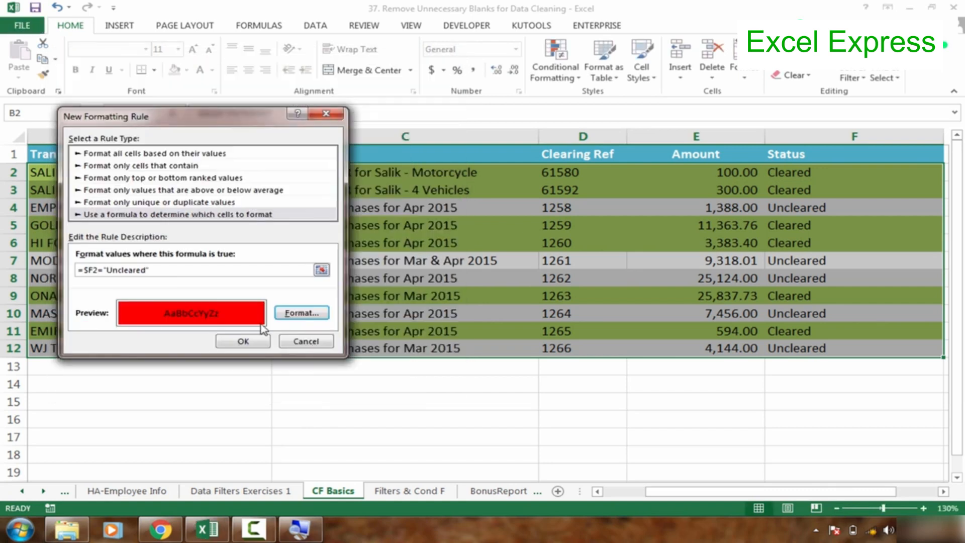
# Step: Add a white font color to the Uncleared rule's format and apply the rule to the data rows
pyautogui.click(292, 314)
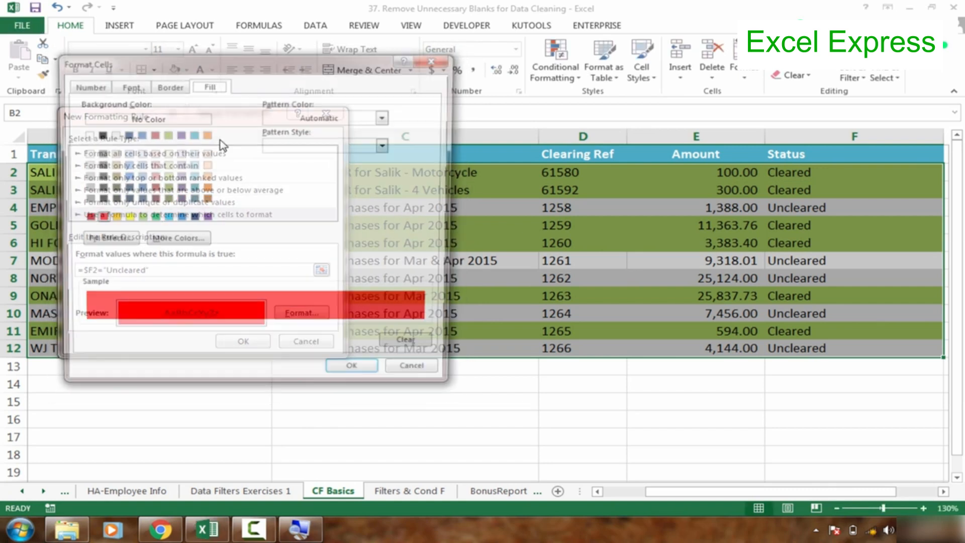
pyautogui.click(128, 85)
pyautogui.click(307, 197)
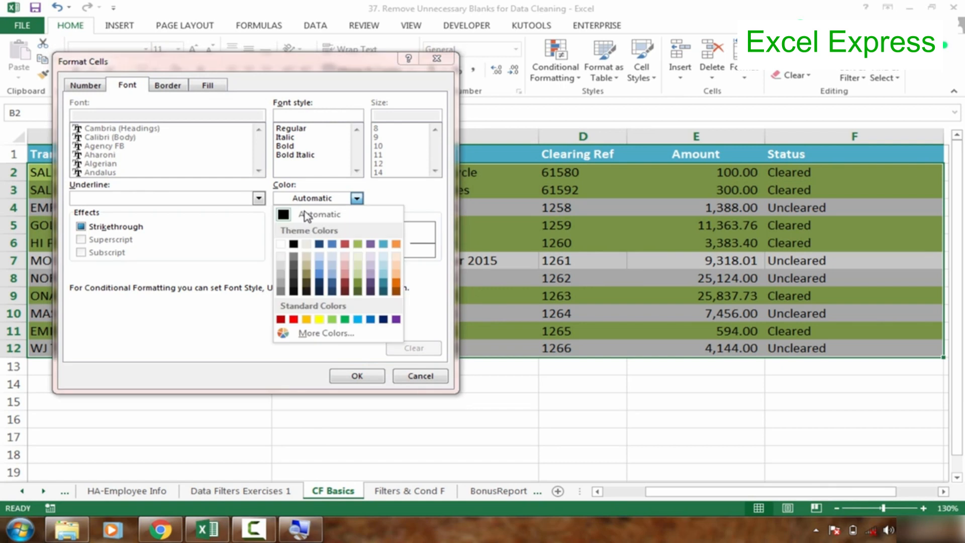
pyautogui.click(285, 242)
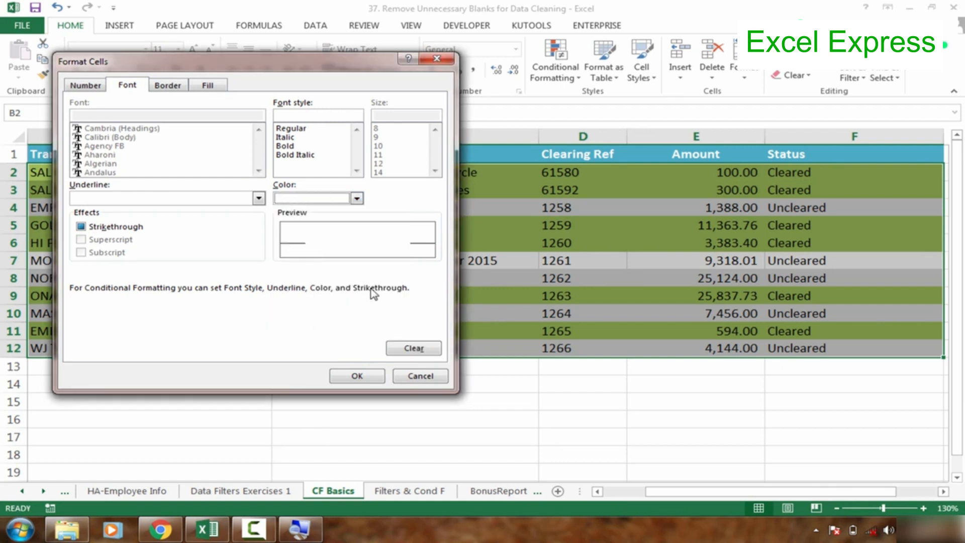
pyautogui.click(346, 375)
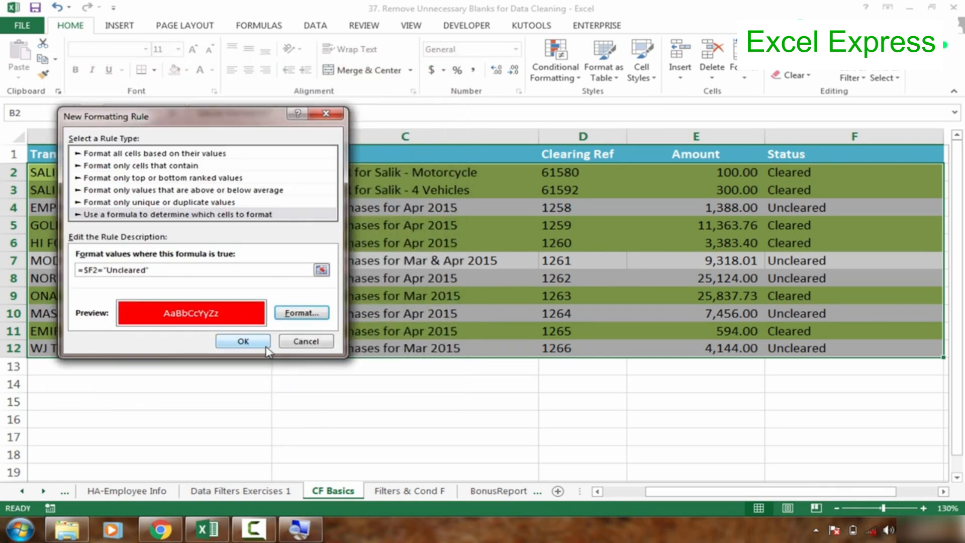
pyautogui.click(265, 346)
pyautogui.click(756, 301)
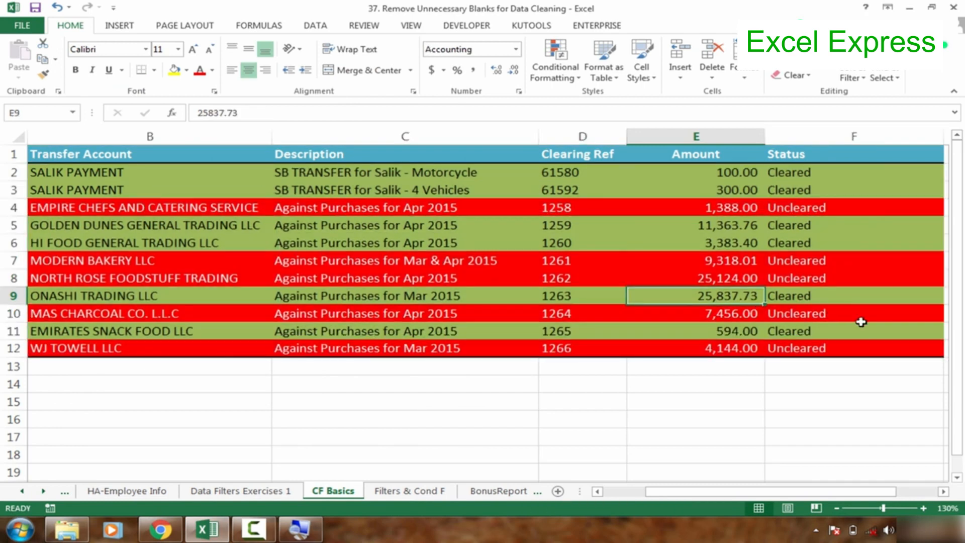
pyautogui.click(752, 211)
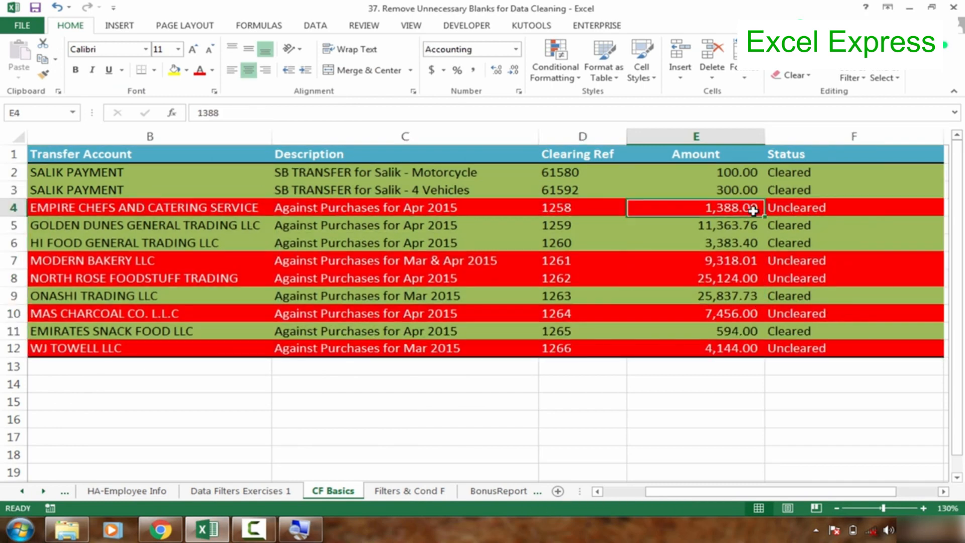
pyautogui.click(725, 190)
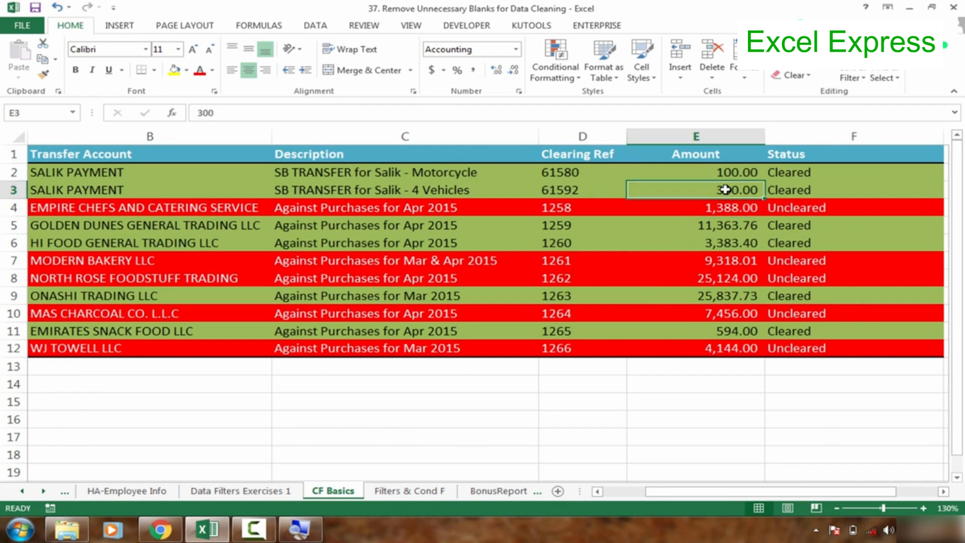